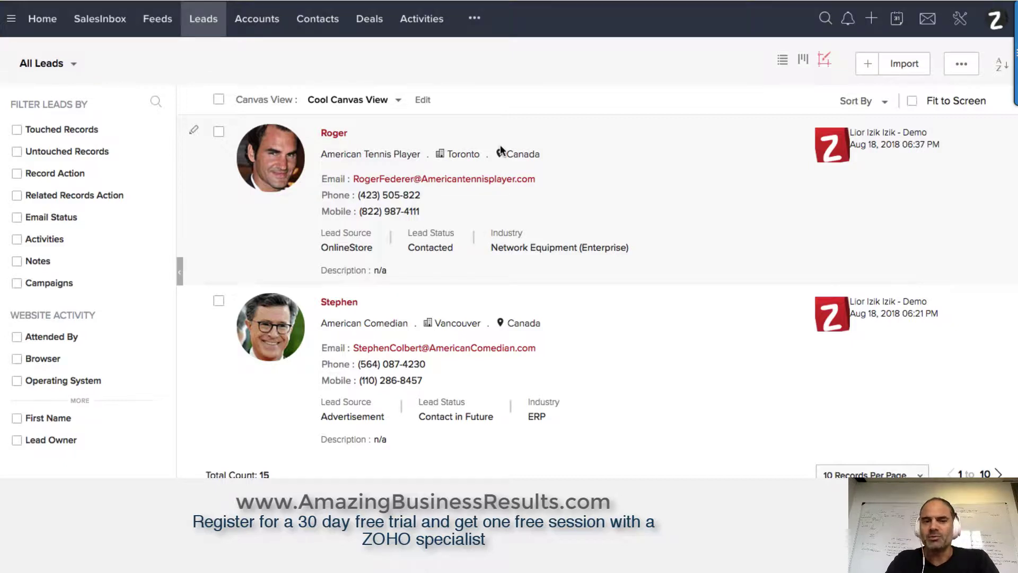
Browse the leads, view them as a plain table, then return to the Cool Canvas View cards
{"action": "scroll", "coordinate": [501, 144], "scroll_direction": "down", "scroll_amount": 3}
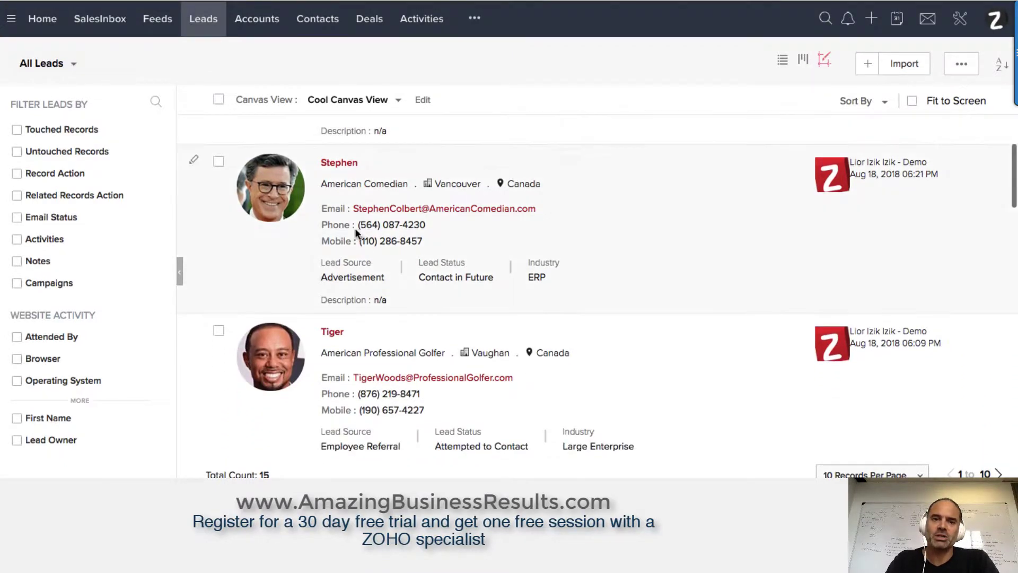
{"action": "scroll", "coordinate": [426, 226], "scroll_direction": "down", "scroll_amount": 3}
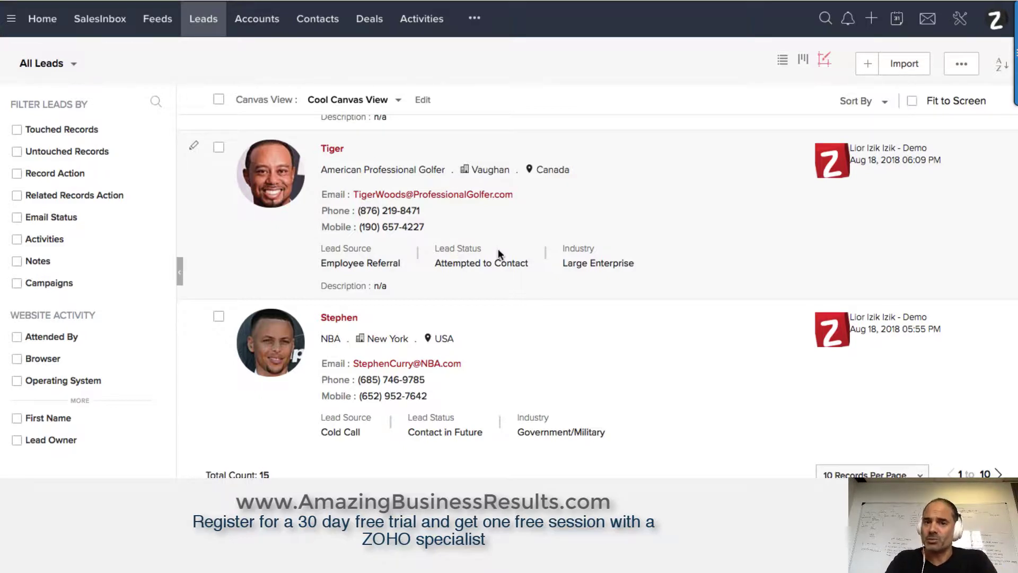
{"action": "scroll", "coordinate": [498, 248], "scroll_direction": "up", "scroll_amount": 6}
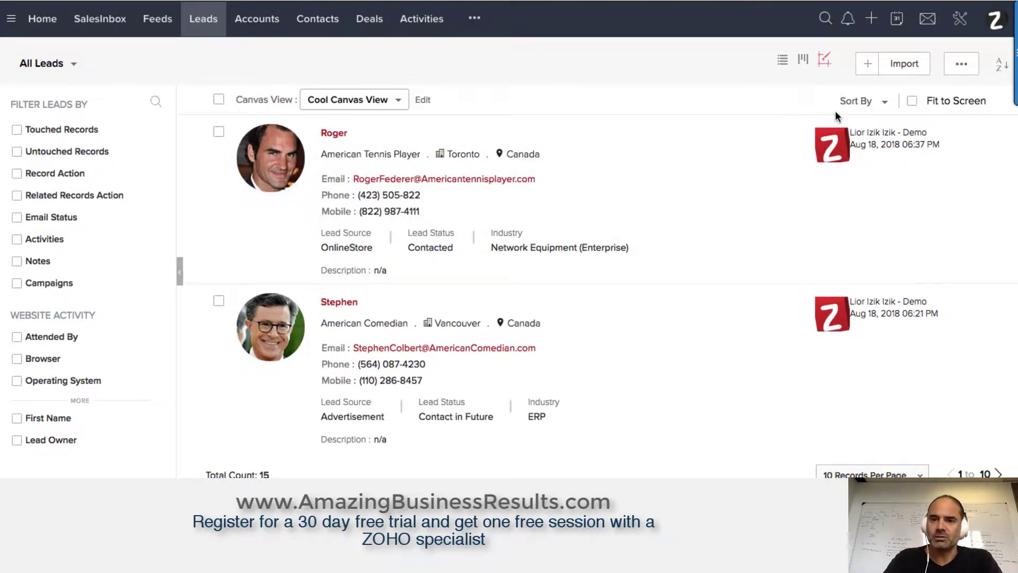
{"action": "left_click", "coordinate": [782, 62]}
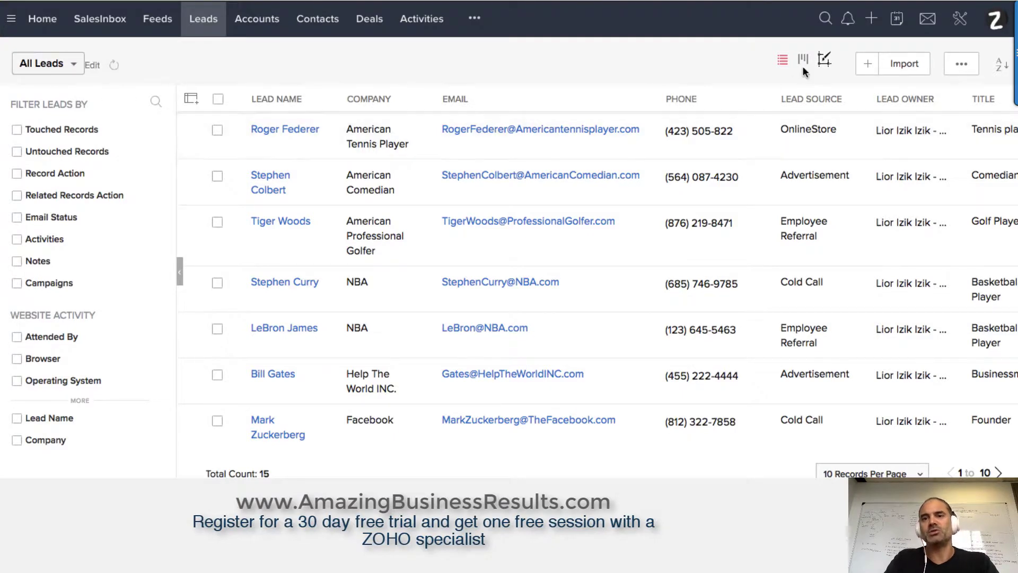
{"action": "left_click", "coordinate": [826, 60]}
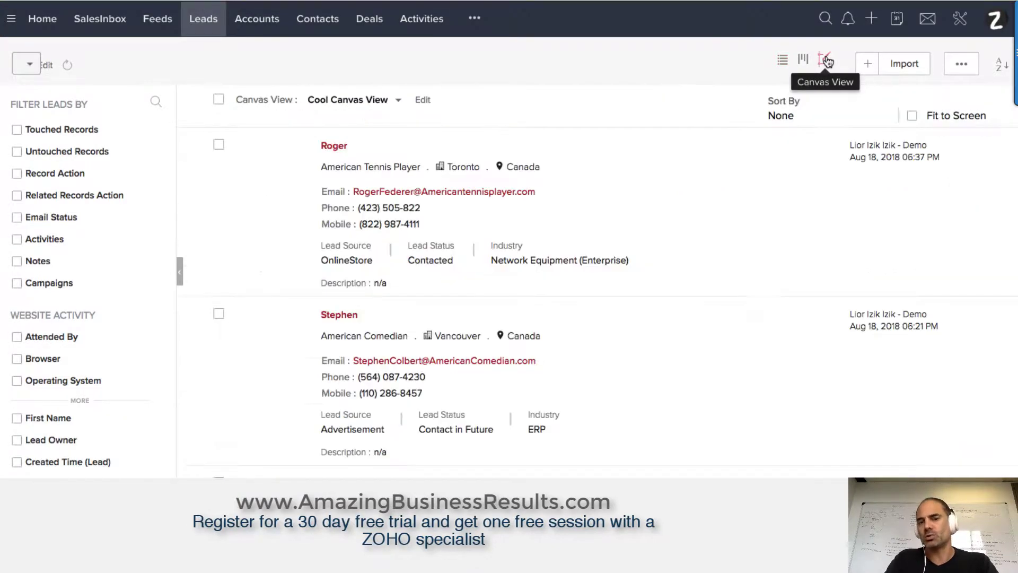
Open the Cool Canvas View design, leave it without saving, and list the saved canvas views
{"action": "left_click", "coordinate": [427, 100]}
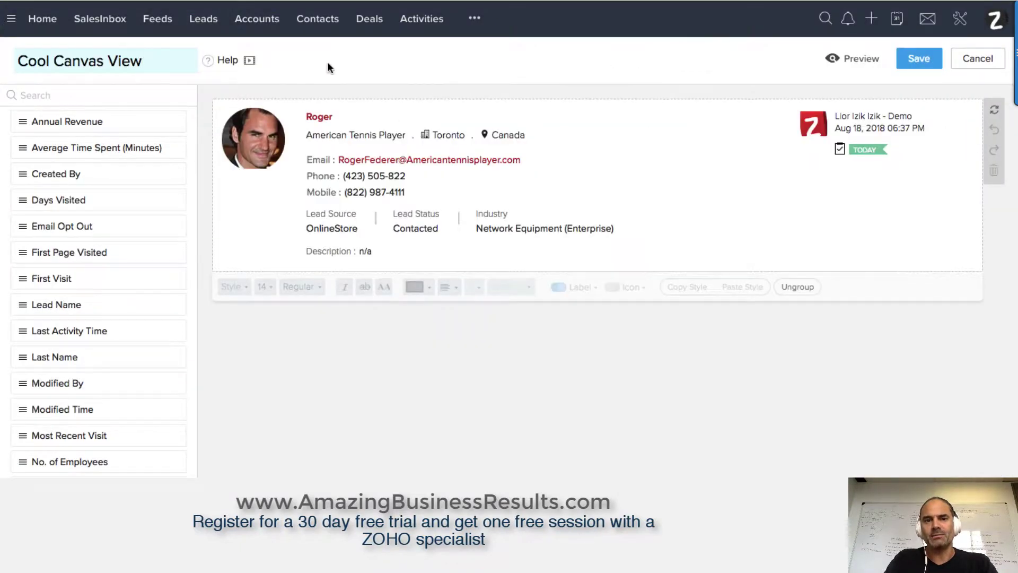
{"action": "left_click", "coordinate": [991, 64]}
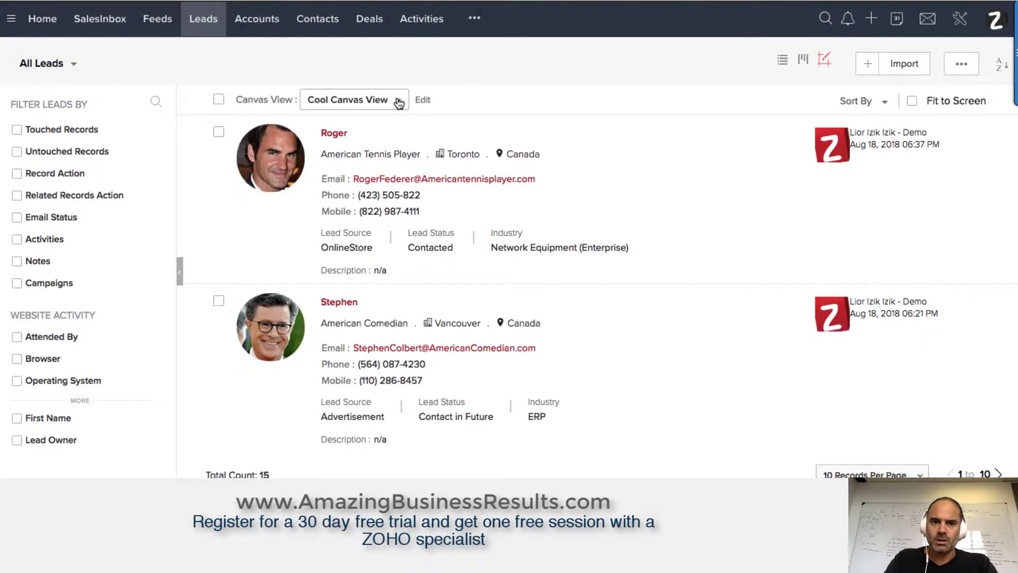
{"action": "left_click", "coordinate": [399, 101]}
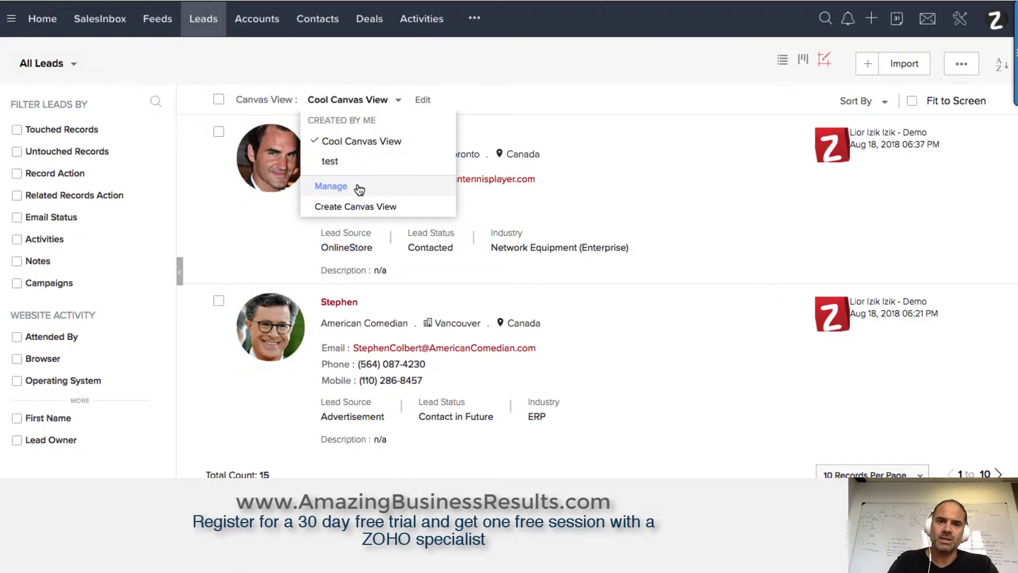
Start a new Leads canvas view and browse the blank, People and Organization templates
{"action": "left_click", "coordinate": [340, 207]}
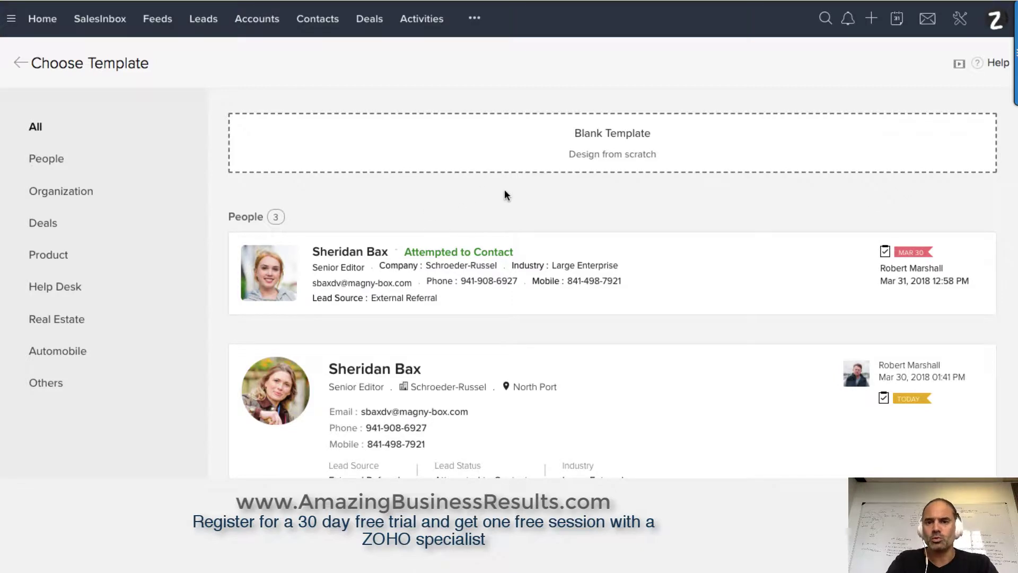
{"action": "scroll", "coordinate": [504, 195], "scroll_direction": "down", "scroll_amount": 4}
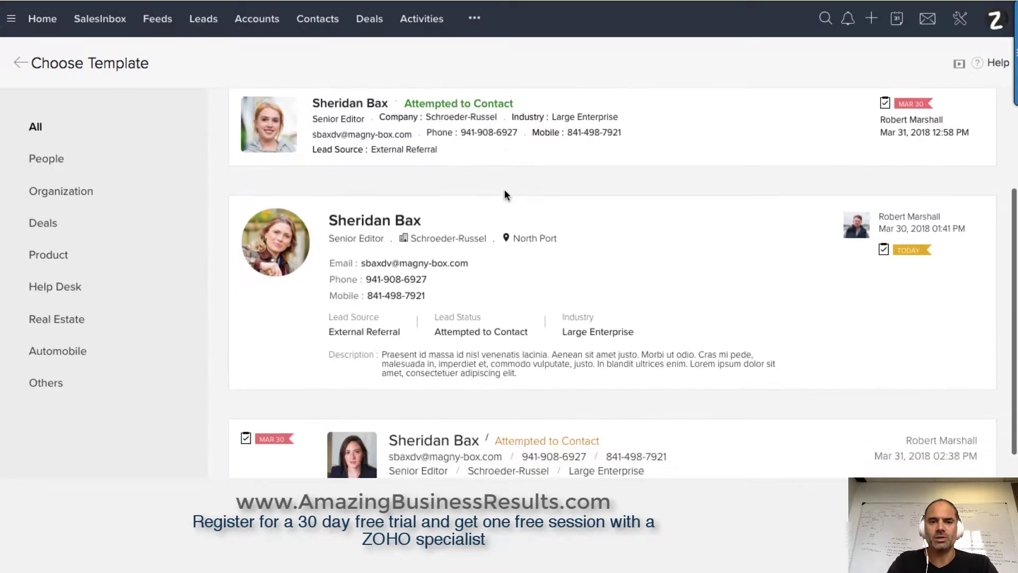
{"action": "scroll", "coordinate": [498, 242], "scroll_direction": "down", "scroll_amount": 5}
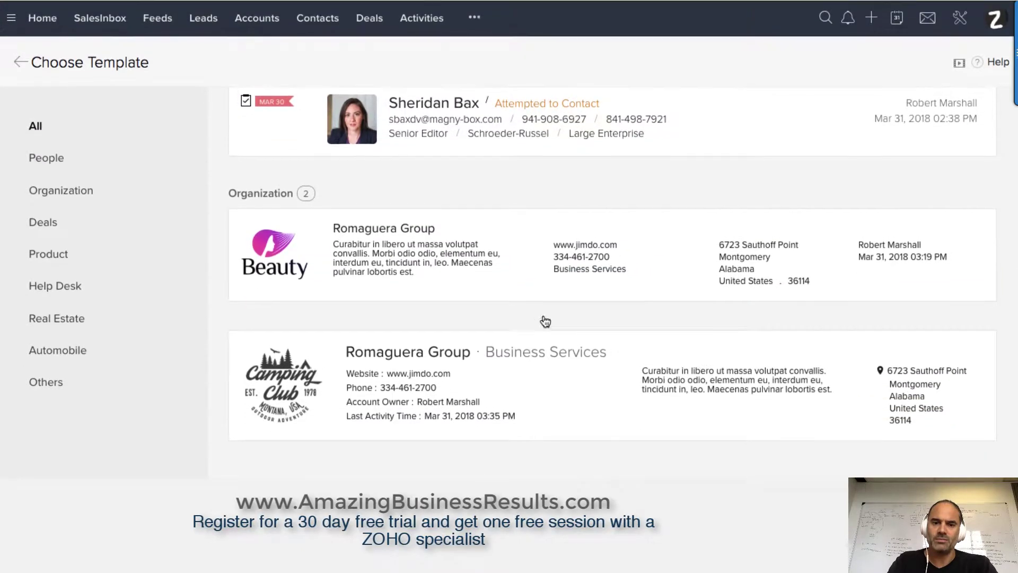
{"action": "scroll", "coordinate": [557, 138], "scroll_direction": "up", "scroll_amount": 6}
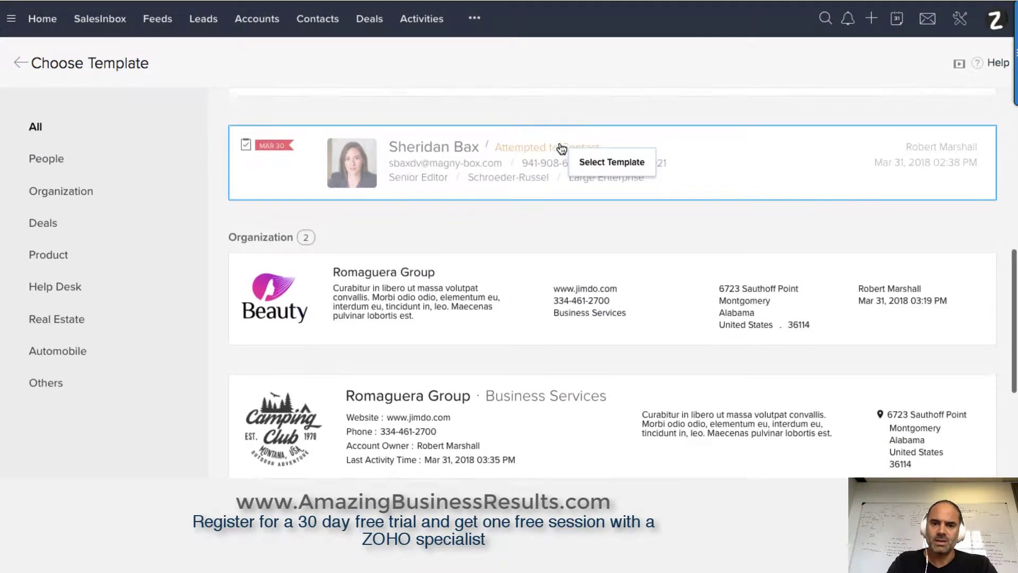
{"action": "scroll", "coordinate": [562, 149], "scroll_direction": "up", "scroll_amount": 2}
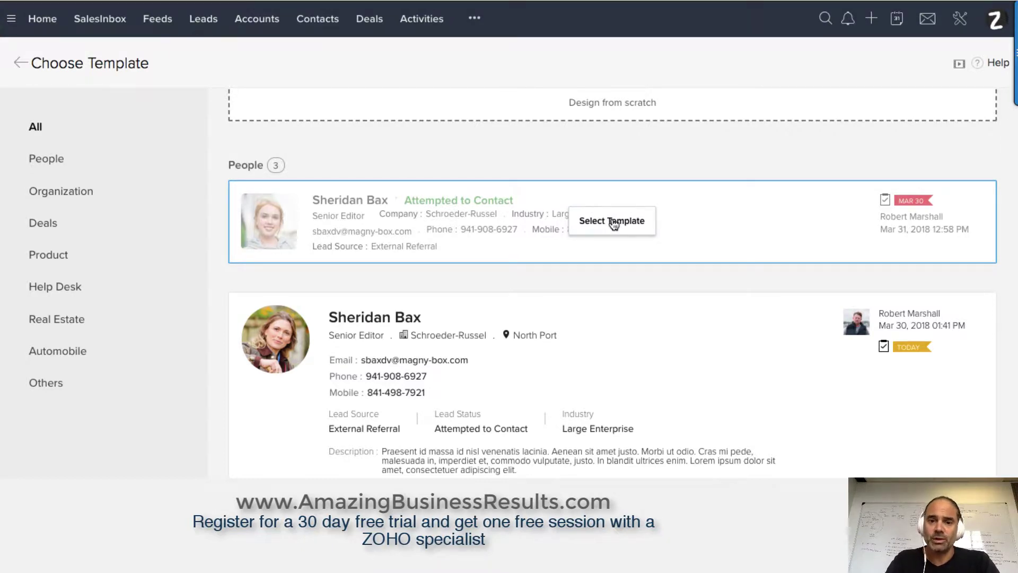
Pick the compact People card template and dismiss the field-must-be-mapped warning
{"action": "left_click", "coordinate": [614, 224]}
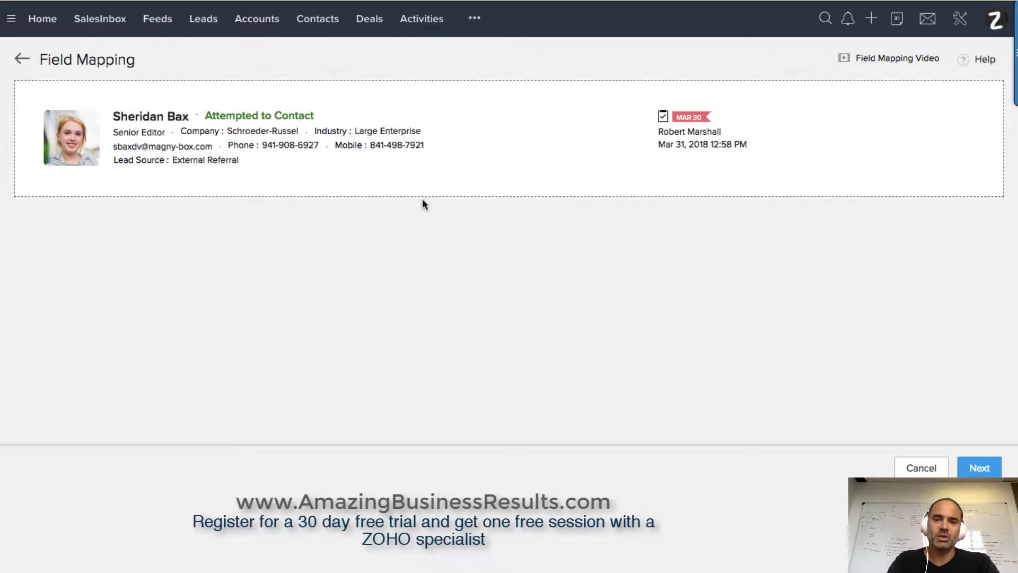
{"action": "left_click", "coordinate": [979, 468]}
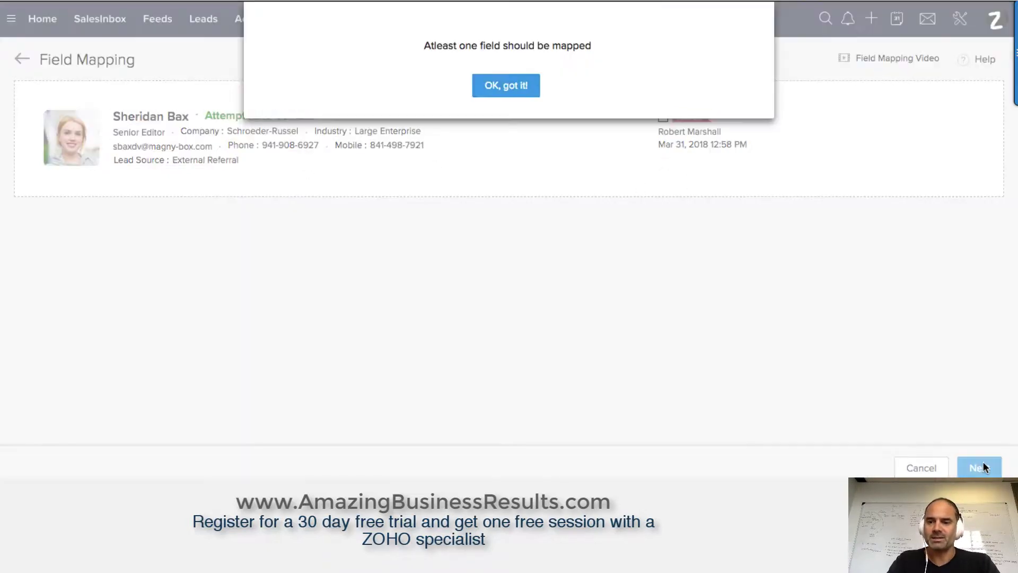
{"action": "left_click", "coordinate": [514, 87]}
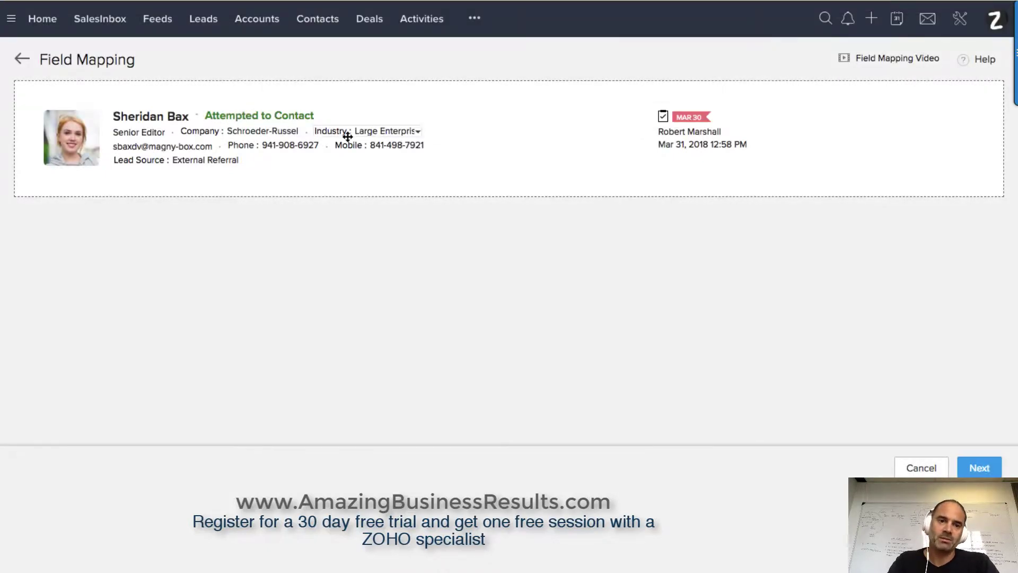
Map the card's name spot to Lead Name and its status text to Lead Status
{"action": "left_click", "coordinate": [188, 120]}
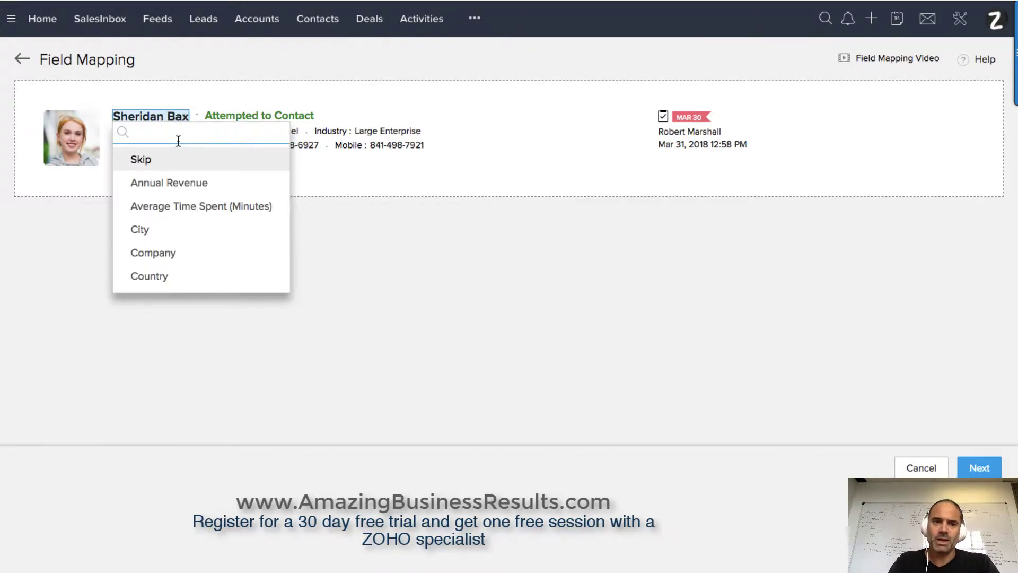
{"action": "type", "text": "name"}
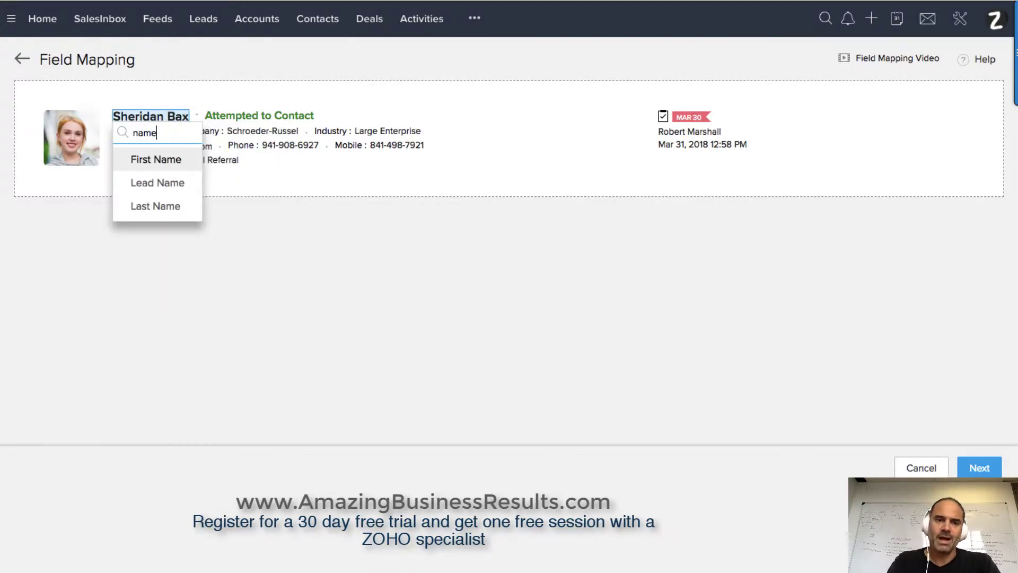
{"action": "left_click", "coordinate": [170, 182]}
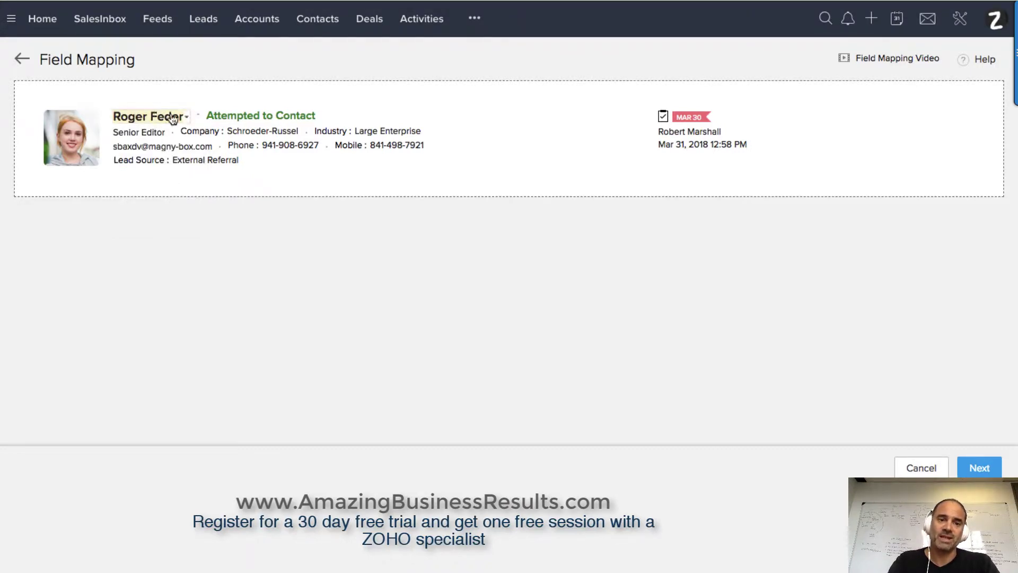
{"action": "left_click", "coordinate": [312, 116]}
{"action": "type", "text": "stat"}
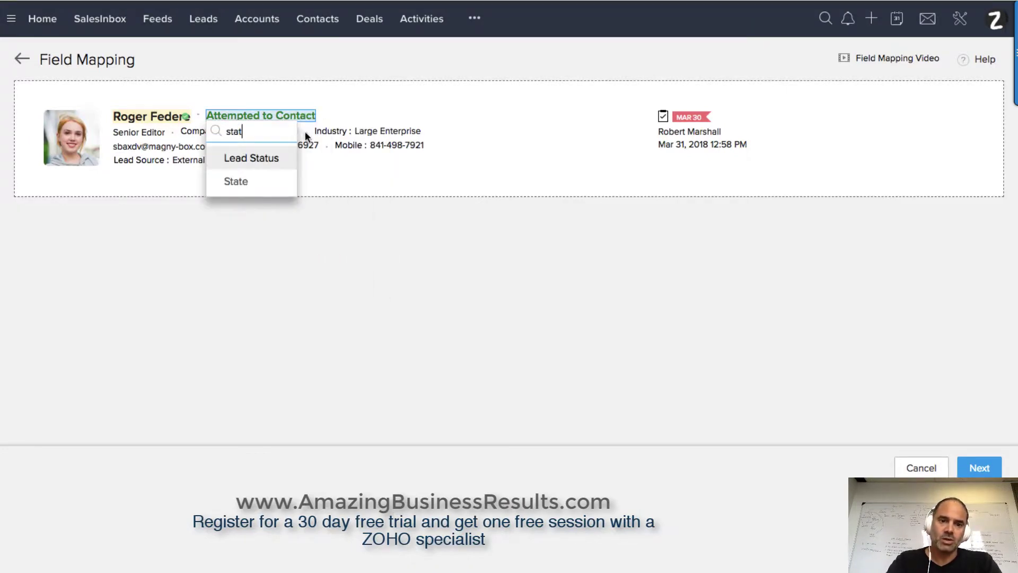
{"action": "left_click", "coordinate": [267, 158]}
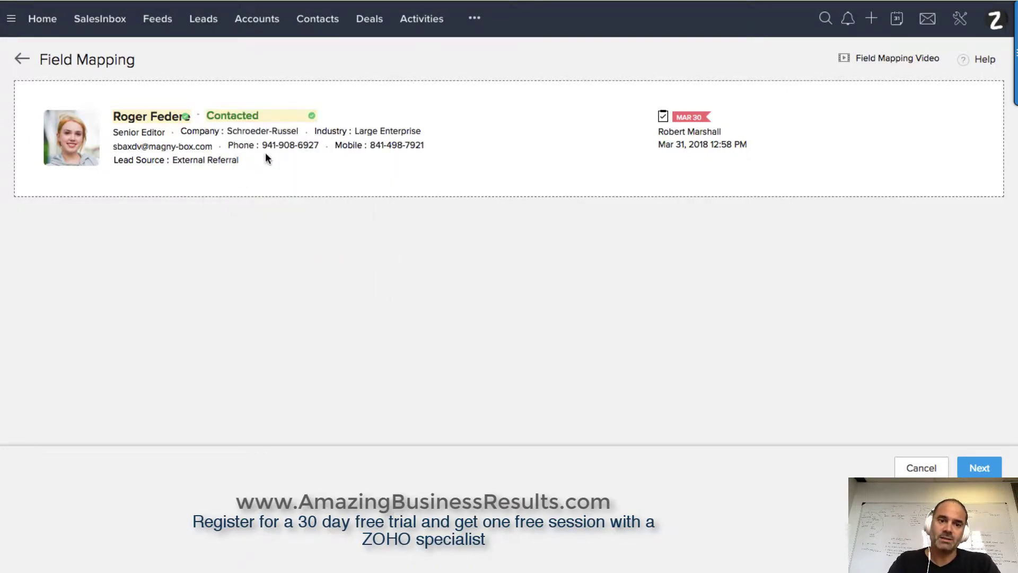
Map the job title spot to Company, company spot to City, and industry spot to Country
{"action": "left_click", "coordinate": [157, 136]}
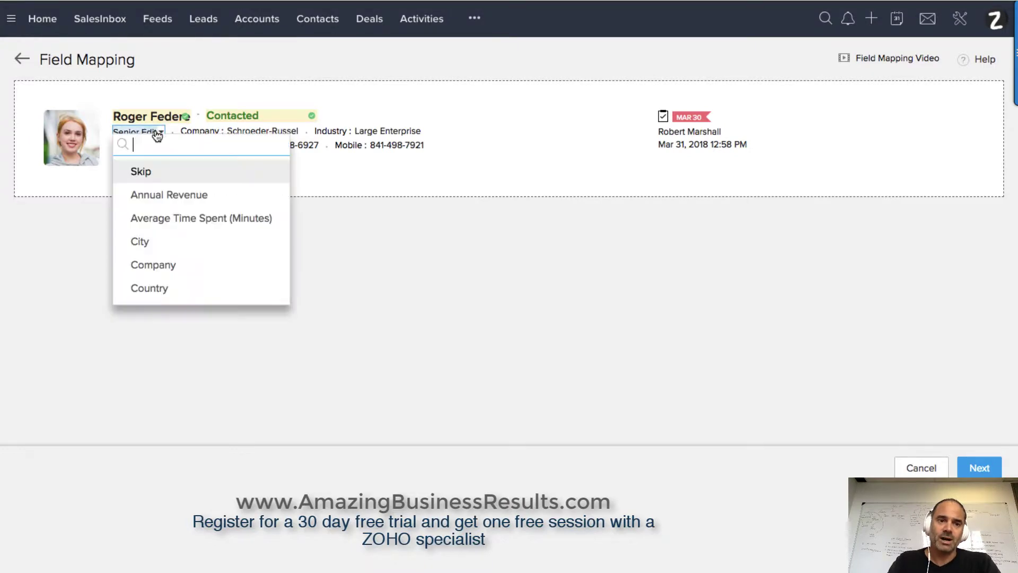
{"action": "left_click", "coordinate": [170, 265]}
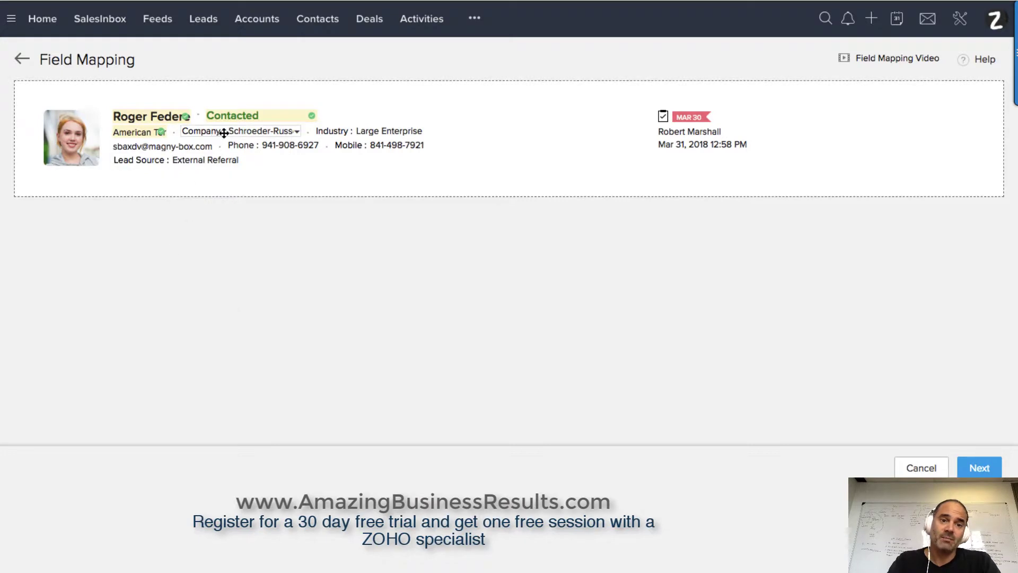
{"action": "left_click", "coordinate": [297, 133]}
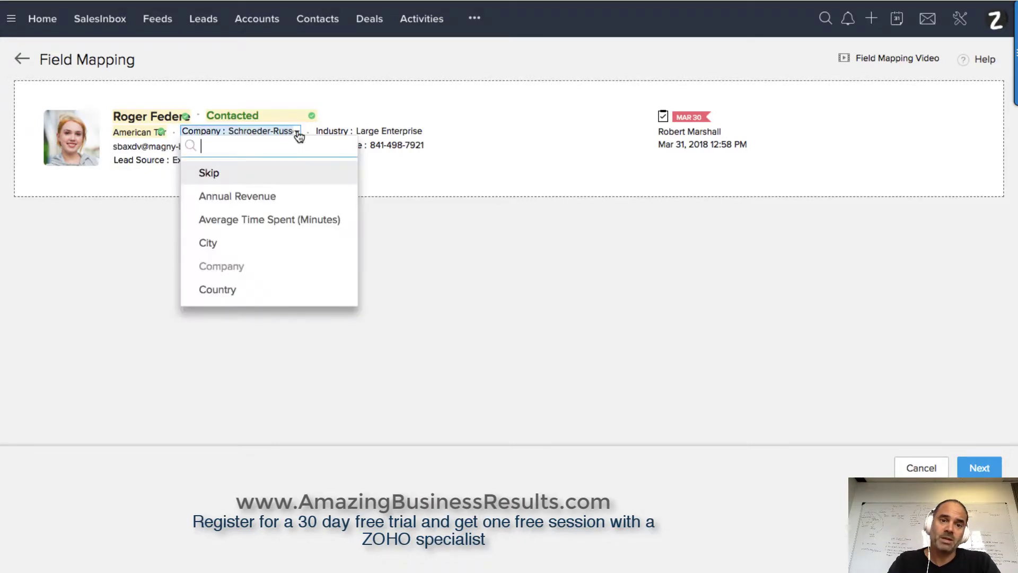
{"action": "type", "text": "ci"}
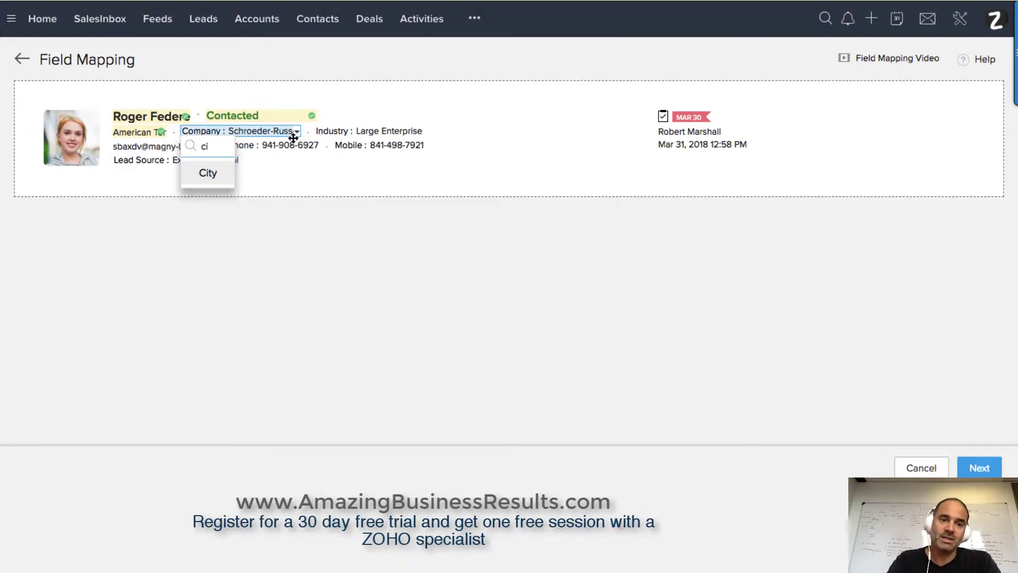
{"action": "left_click", "coordinate": [206, 173]}
{"action": "left_click", "coordinate": [378, 134]}
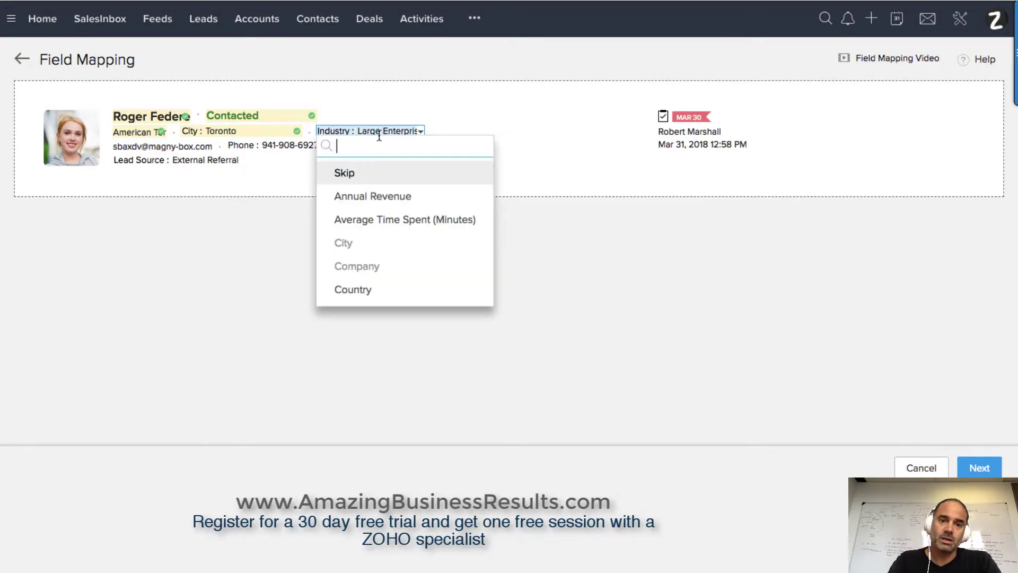
{"action": "type", "text": "cu"}
{"action": "key", "text": "BackSpace"}
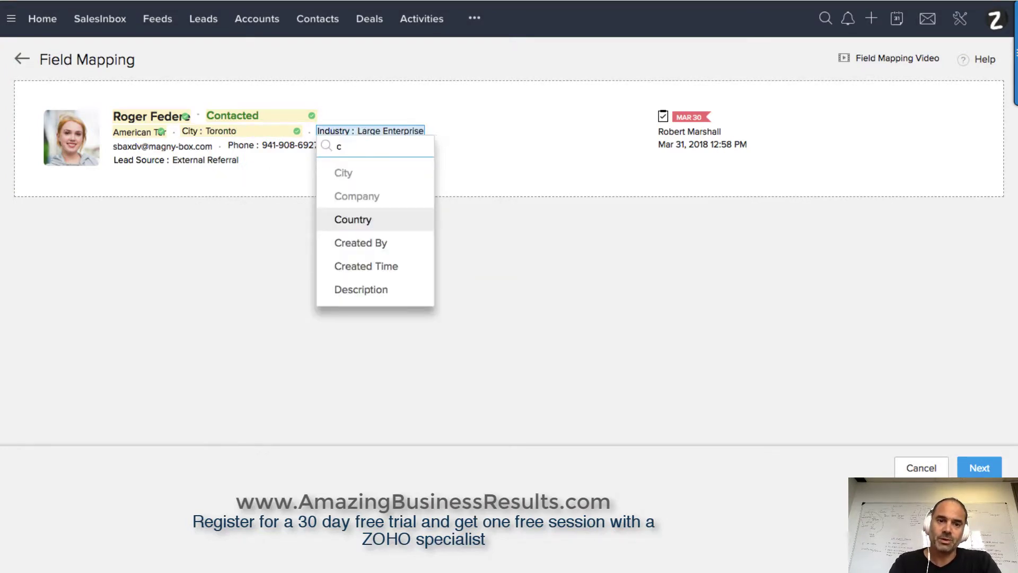
{"action": "type", "text": "ou"}
{"action": "left_click", "coordinate": [379, 176]}
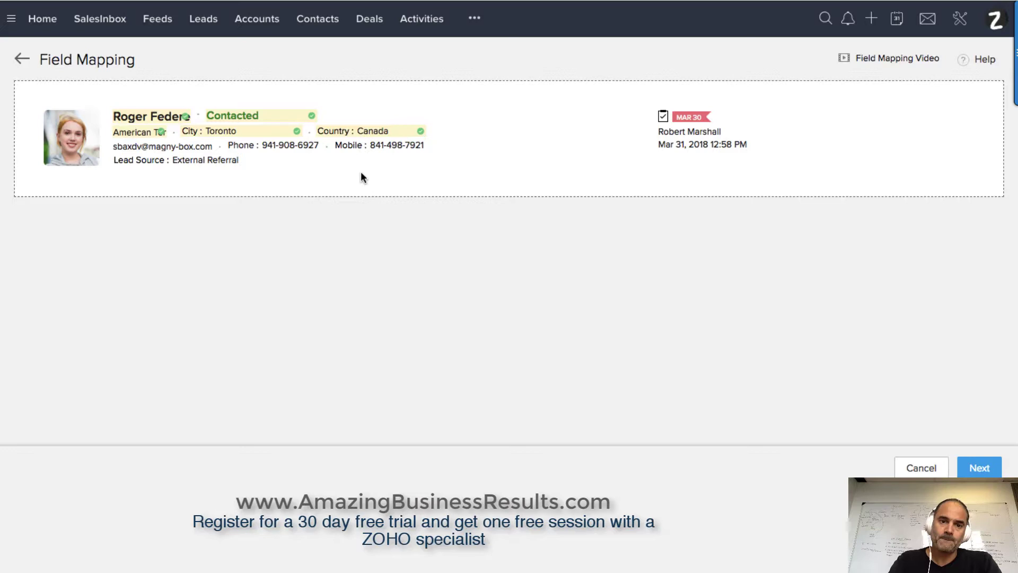
Map the email, phone, mobile and lead source entries to Email, Phone, Mobile and Lead Source
{"action": "left_click", "coordinate": [174, 152]}
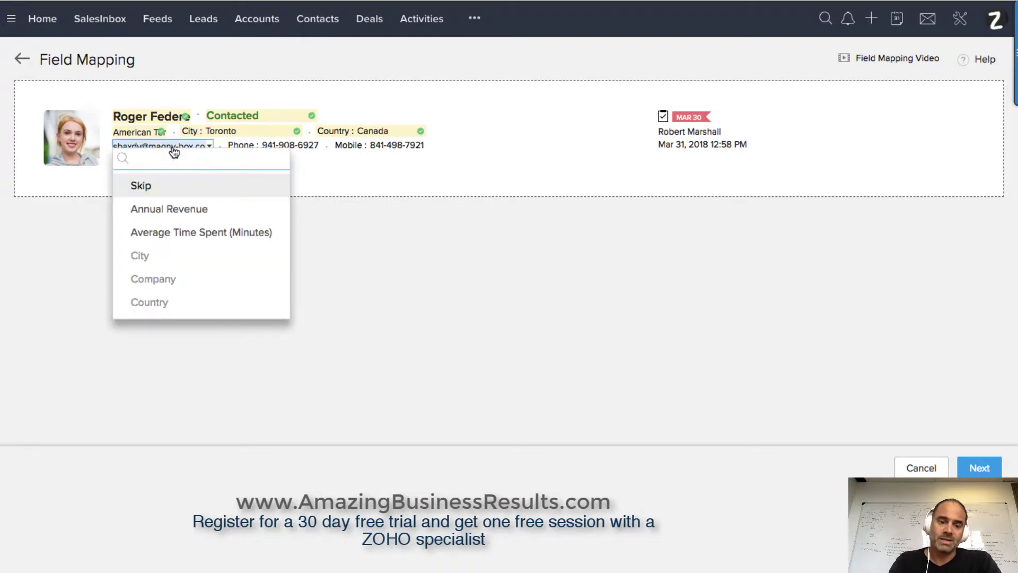
{"action": "type", "text": "ema"}
{"action": "left_click", "coordinate": [161, 184]}
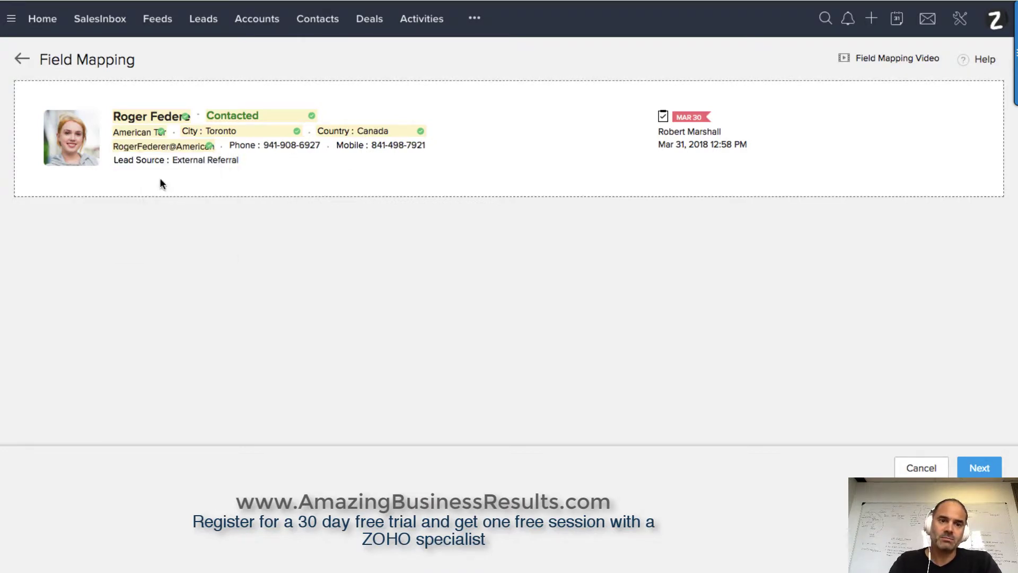
{"action": "left_click", "coordinate": [273, 145]}
{"action": "type", "text": "phon"}
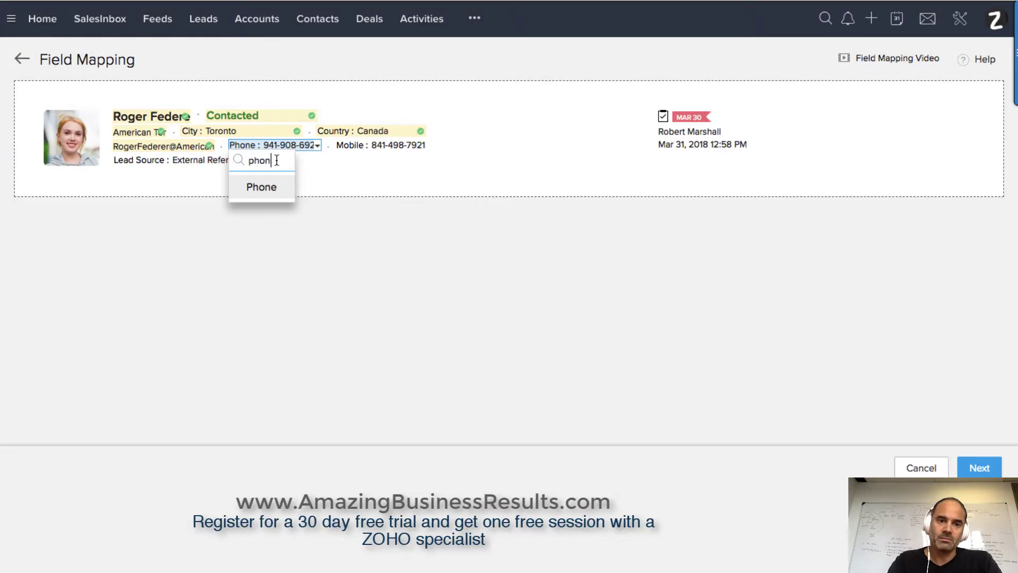
{"action": "left_click", "coordinate": [265, 187]}
{"action": "left_click", "coordinate": [363, 144]}
{"action": "type", "text": "m"}
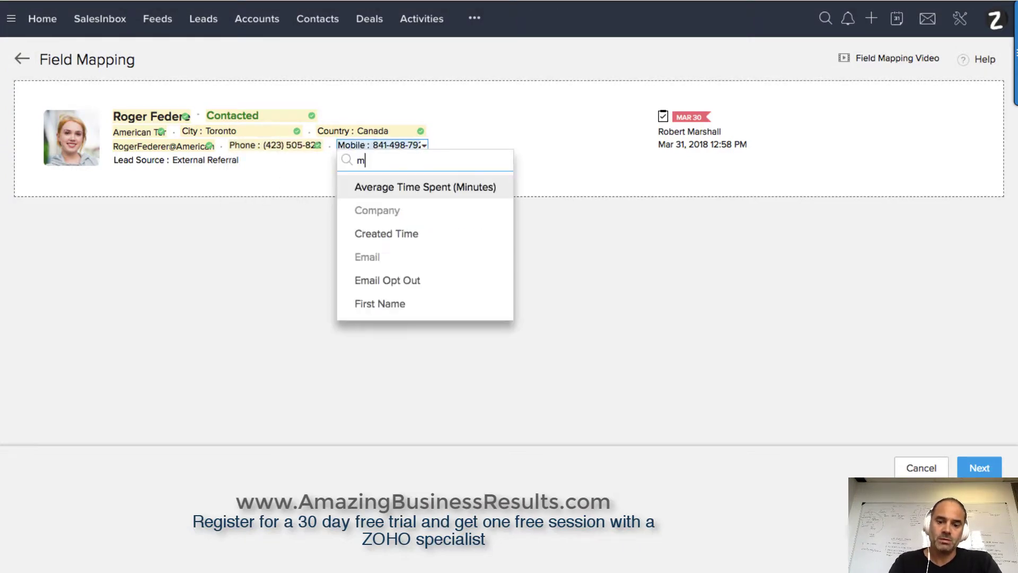
{"action": "type", "text": "ob"}
{"action": "left_click", "coordinate": [368, 184]}
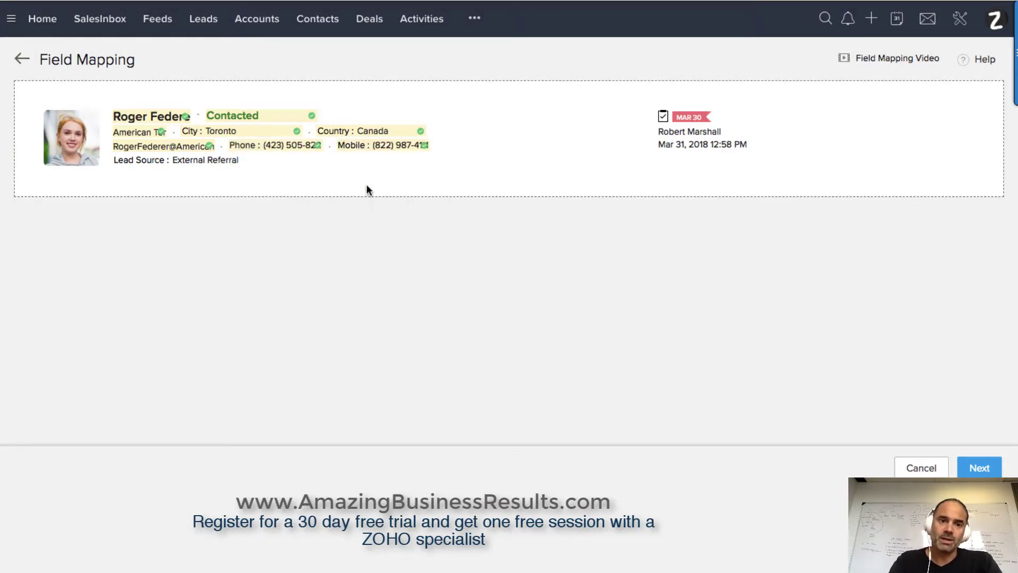
{"action": "left_click", "coordinate": [145, 160]}
{"action": "type", "text": "sour"}
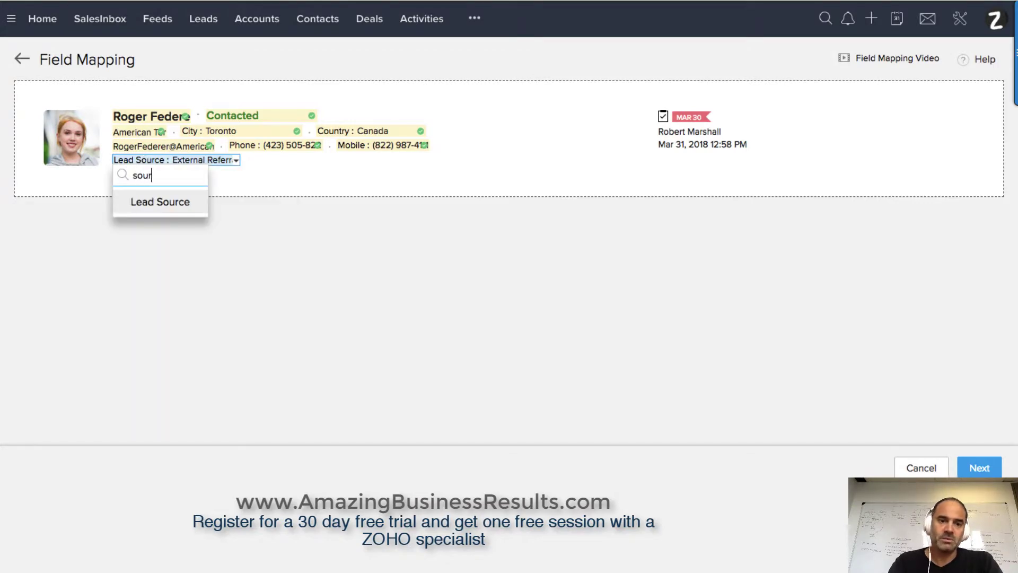
{"action": "left_click", "coordinate": [151, 201]}
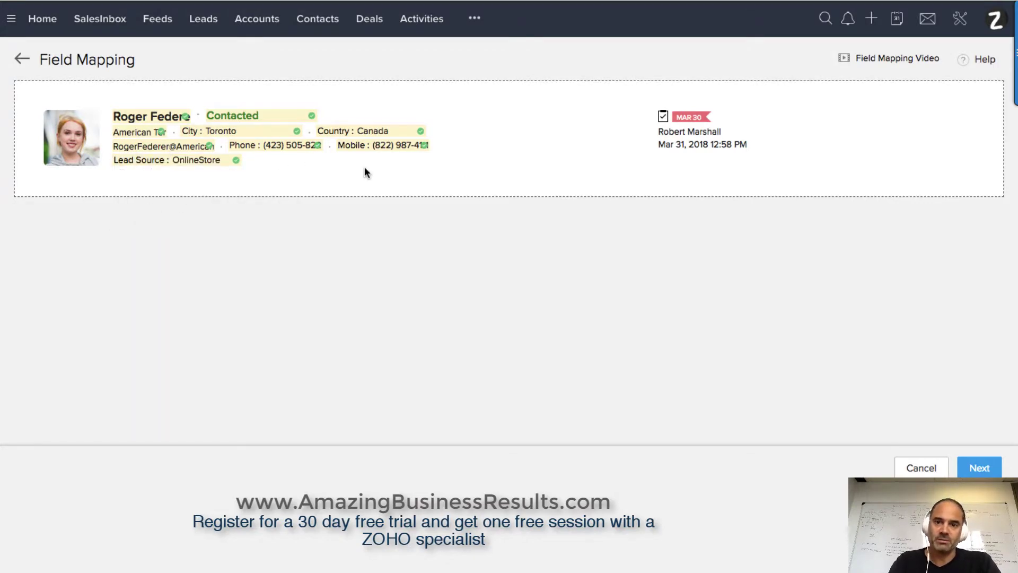
Map the task badge to Upcoming Activity, owner line to Annual Revenue, date line to Created Time
{"action": "left_click", "coordinate": [695, 119]}
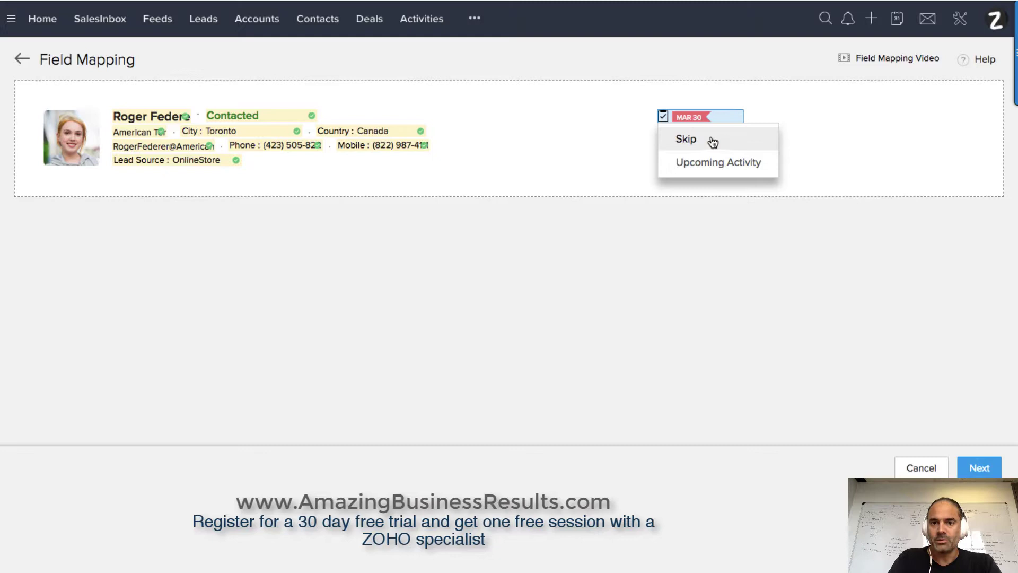
{"action": "left_click", "coordinate": [738, 165]}
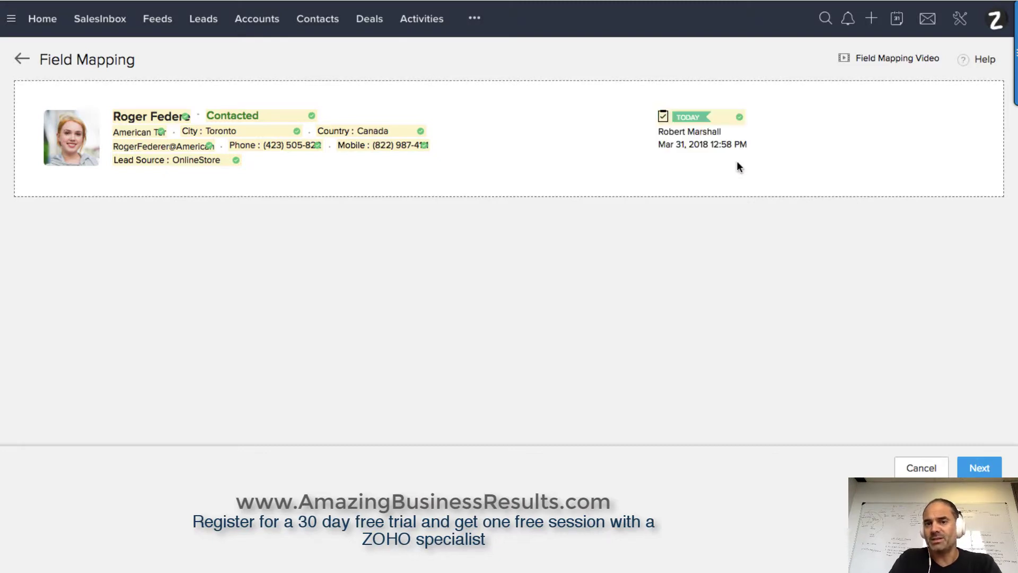
{"action": "left_click", "coordinate": [705, 134]}
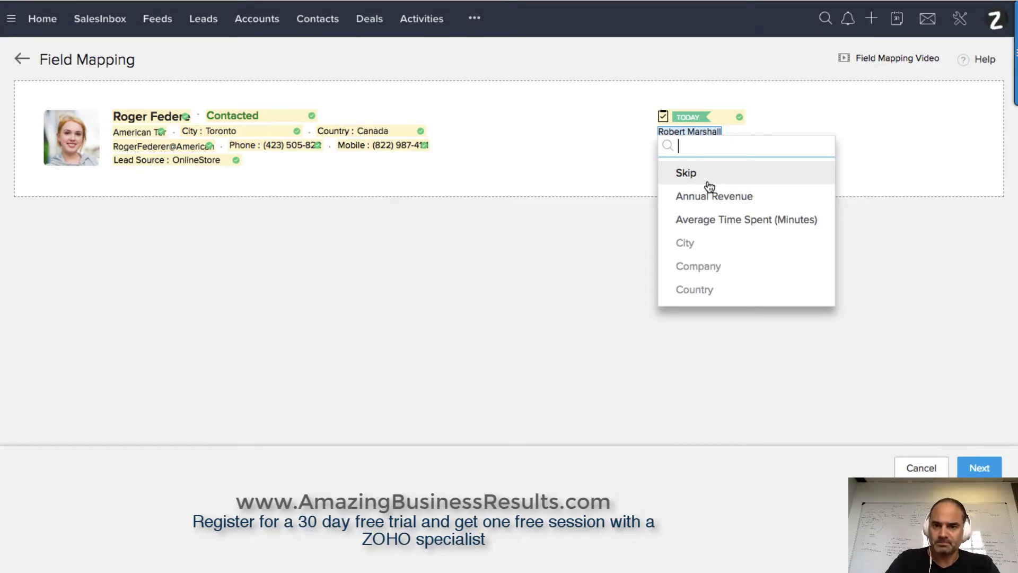
{"action": "scroll", "coordinate": [725, 232], "scroll_direction": "down", "scroll_amount": 1}
{"action": "left_click", "coordinate": [729, 184]}
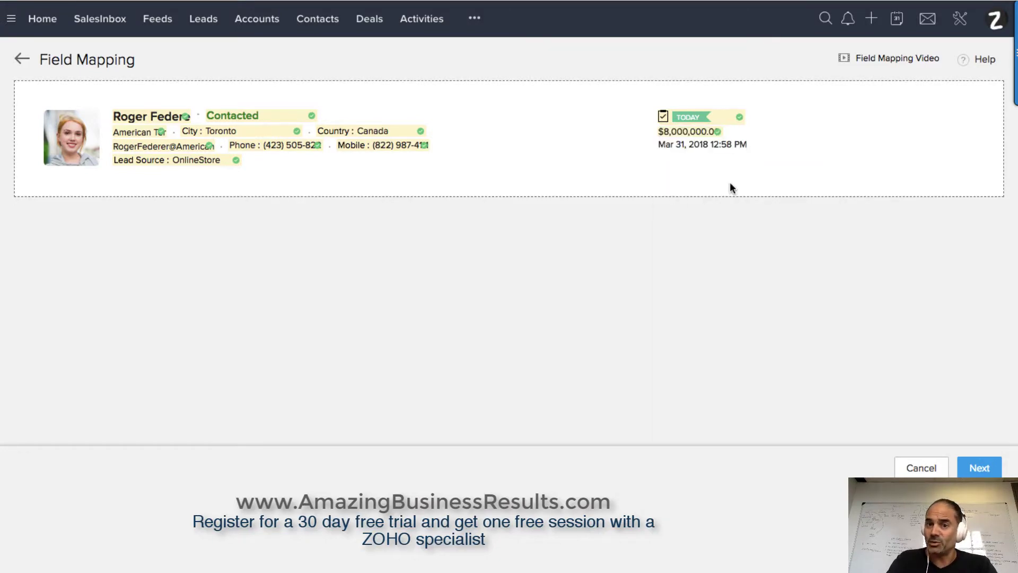
{"action": "left_click", "coordinate": [709, 144]}
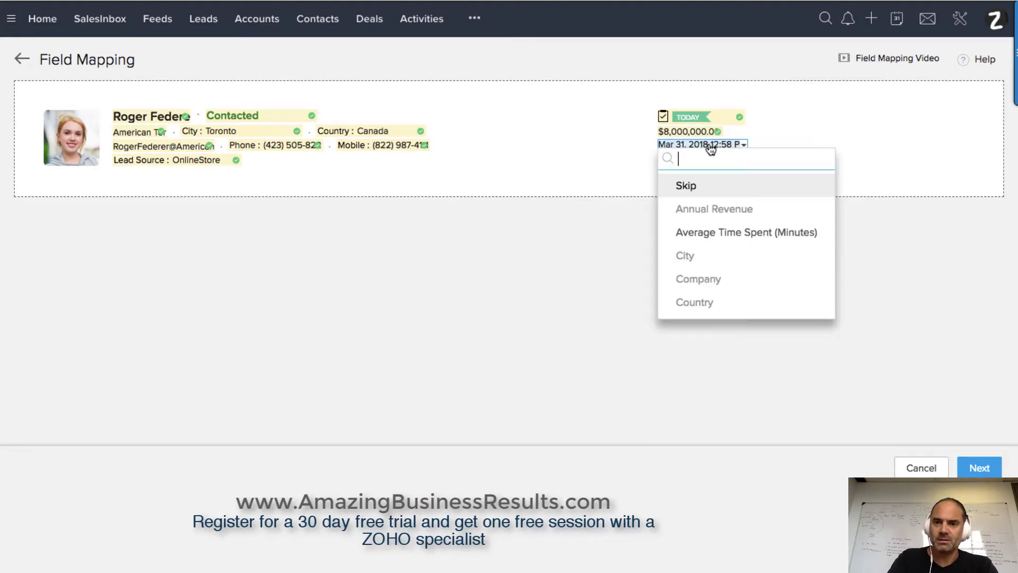
{"action": "scroll", "coordinate": [724, 233], "scroll_direction": "down", "scroll_amount": 4}
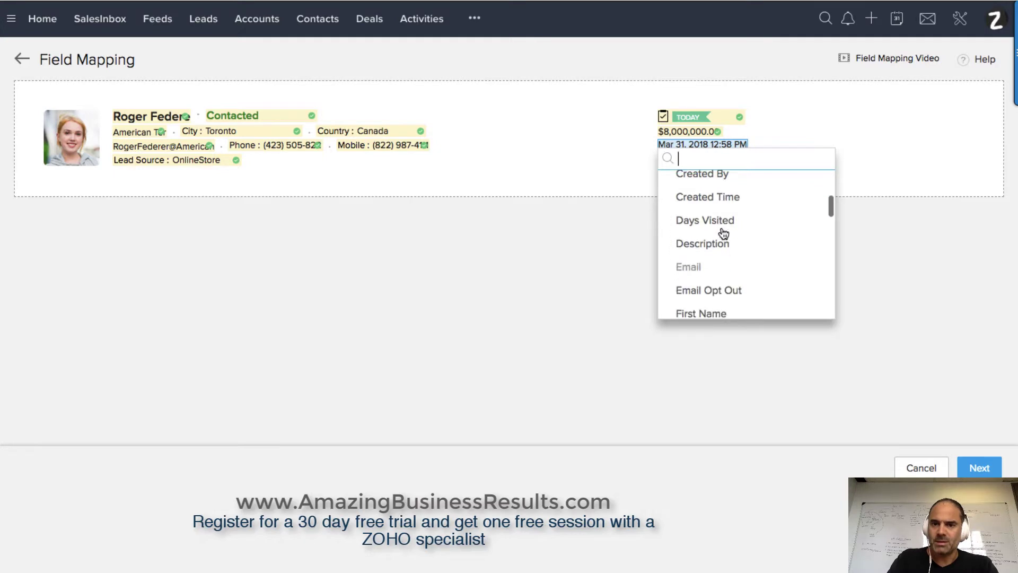
{"action": "scroll", "coordinate": [727, 227], "scroll_direction": "up", "scroll_amount": 1}
{"action": "left_click", "coordinate": [726, 223]}
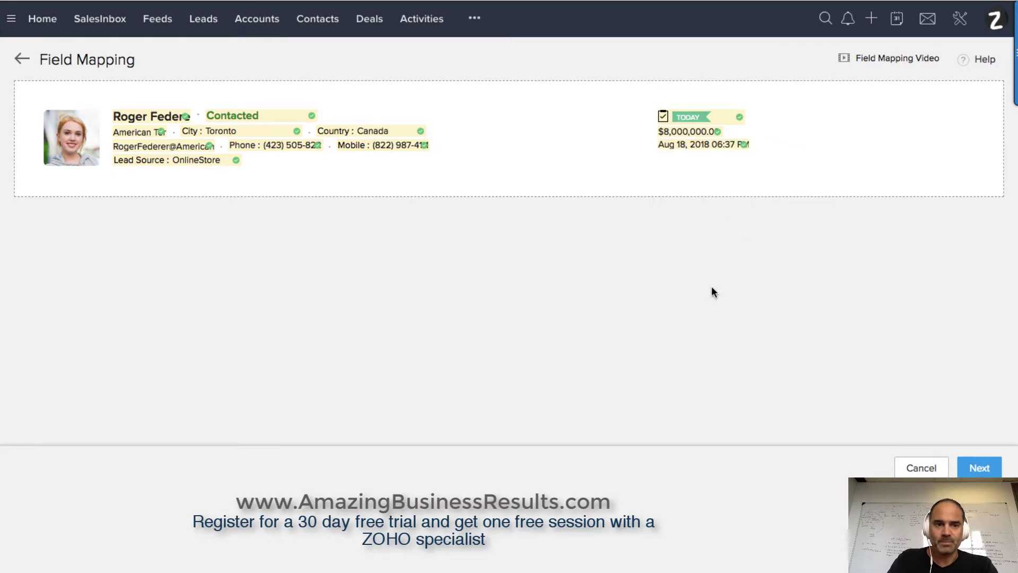
Skip the unmapped fields and save the new canvas view as 'test2', since 'test' already exists
{"action": "left_click", "coordinate": [977, 462]}
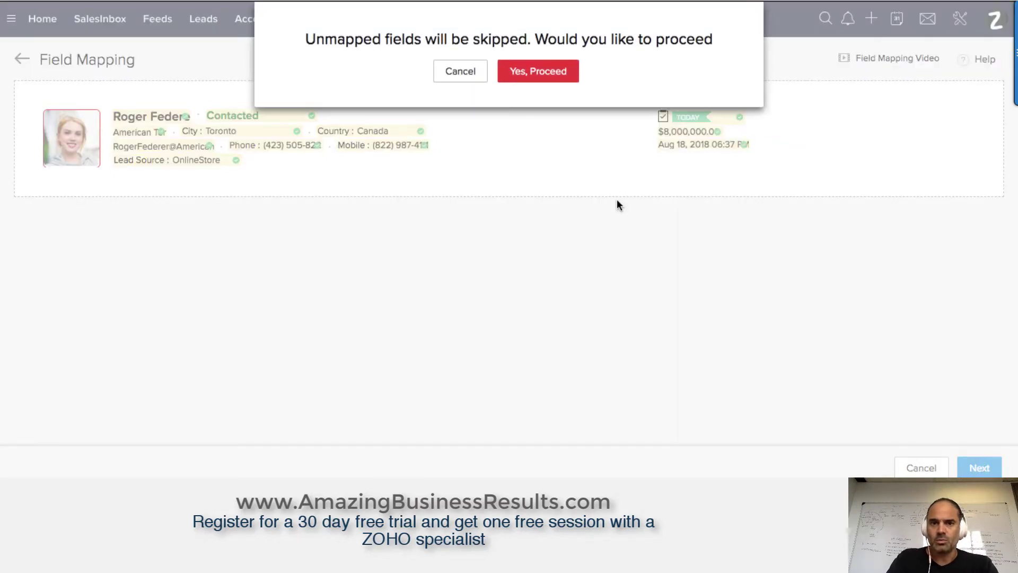
{"action": "left_click", "coordinate": [540, 71]}
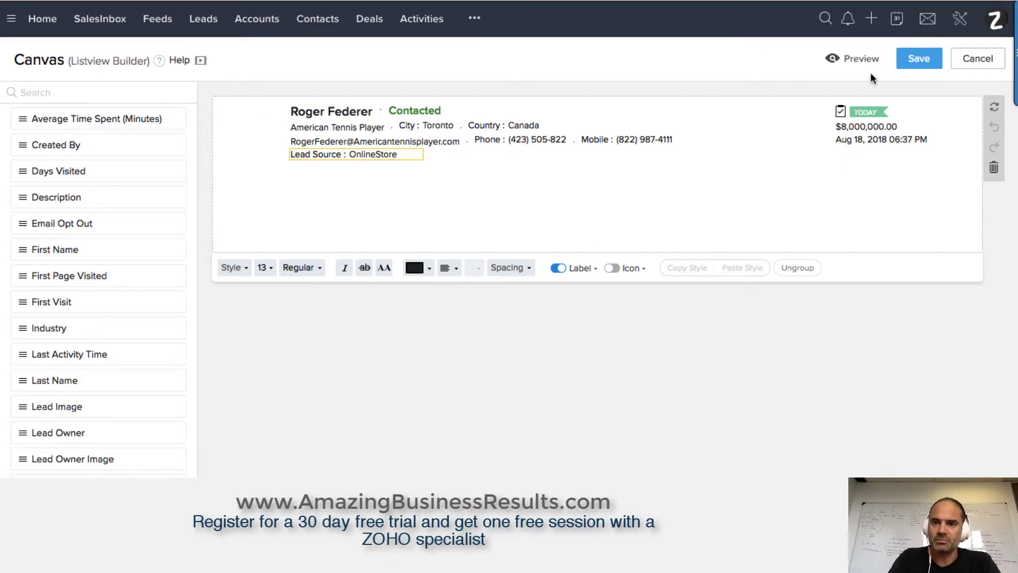
{"action": "left_click", "coordinate": [914, 61]}
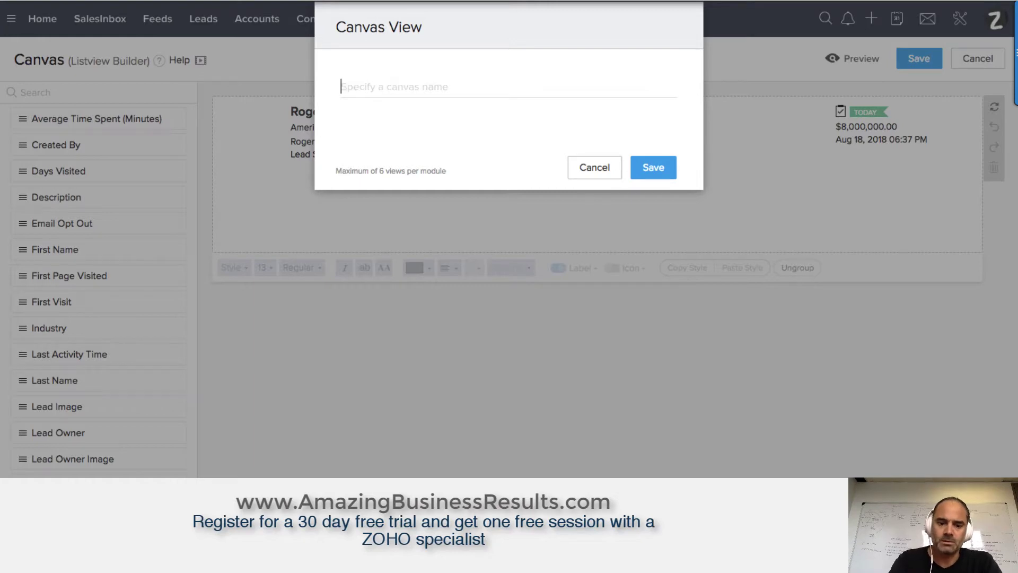
{"action": "type", "text": "test"}
{"action": "left_click", "coordinate": [662, 170]}
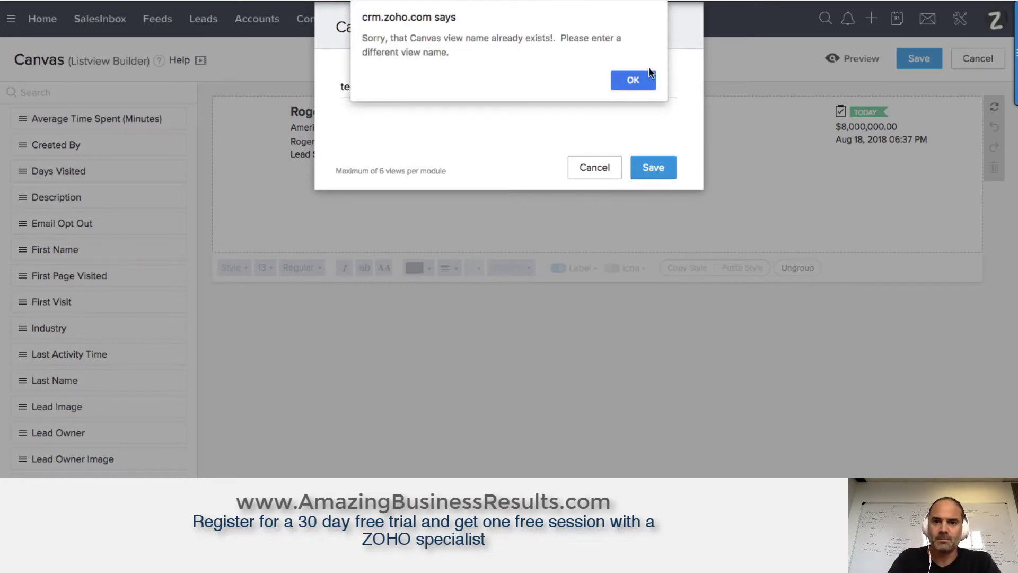
{"action": "left_click", "coordinate": [633, 80]}
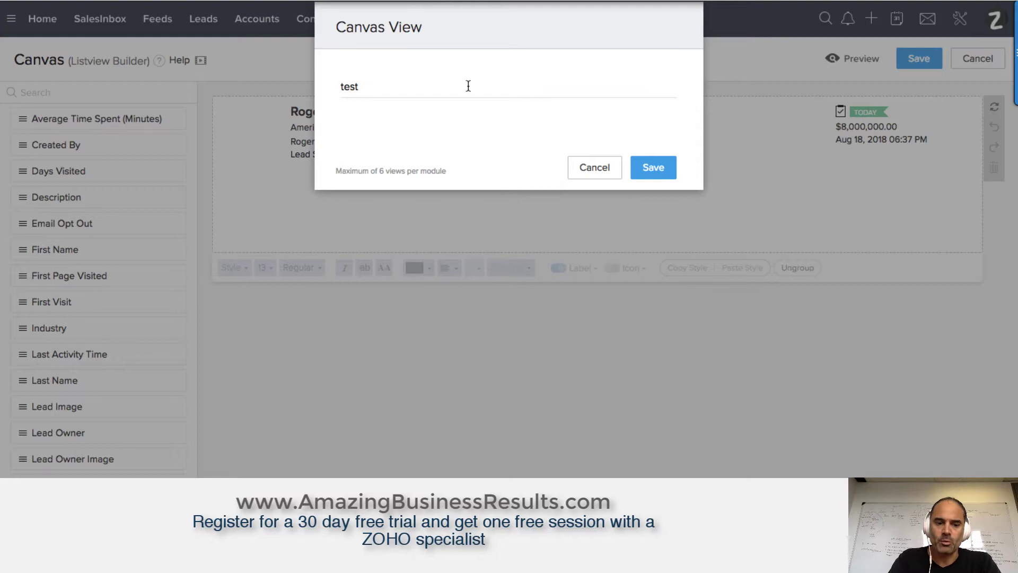
{"action": "left_click", "coordinate": [662, 164]}
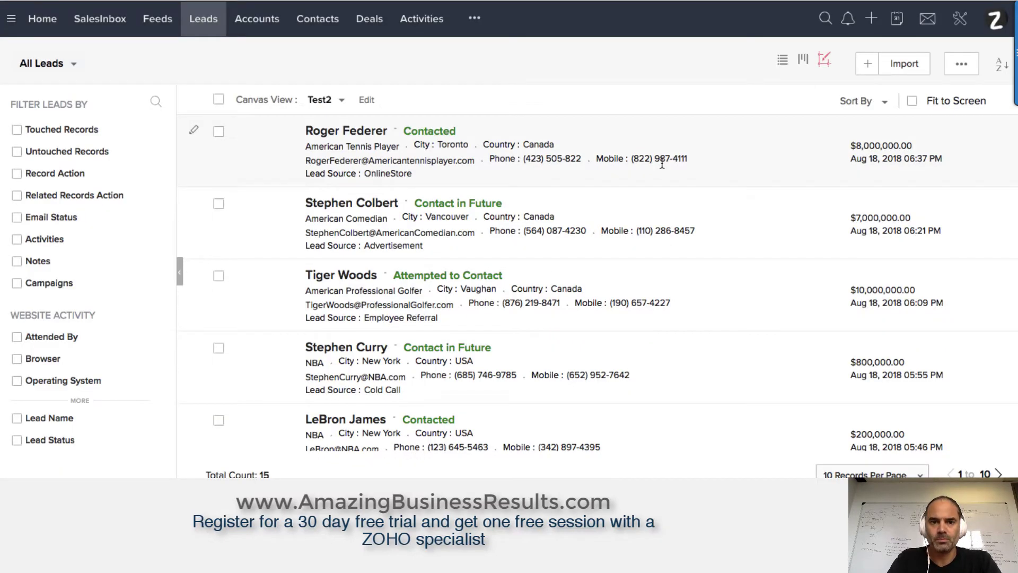
Reopen the test2 layout and place the Lead Image field left of the lead's name
{"action": "left_click", "coordinate": [366, 101]}
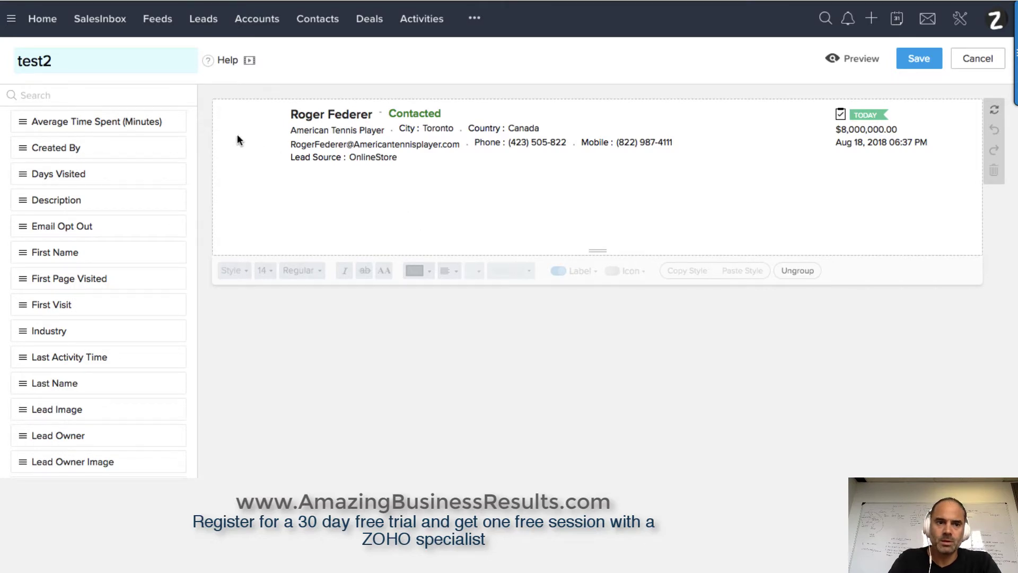
{"action": "scroll", "coordinate": [128, 256], "scroll_direction": "down", "scroll_amount": 3}
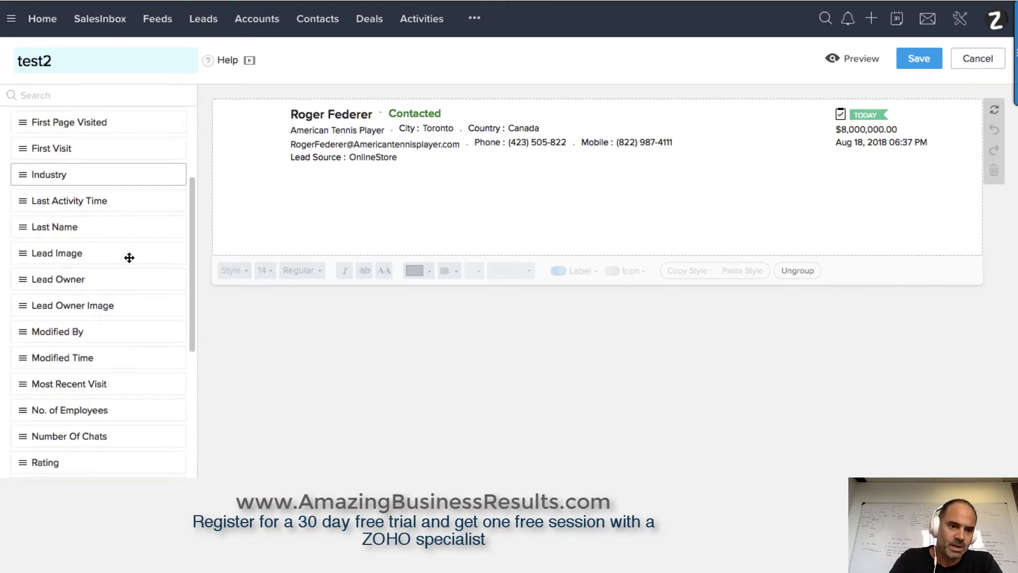
{"action": "scroll", "coordinate": [129, 258], "scroll_direction": "down", "scroll_amount": 5}
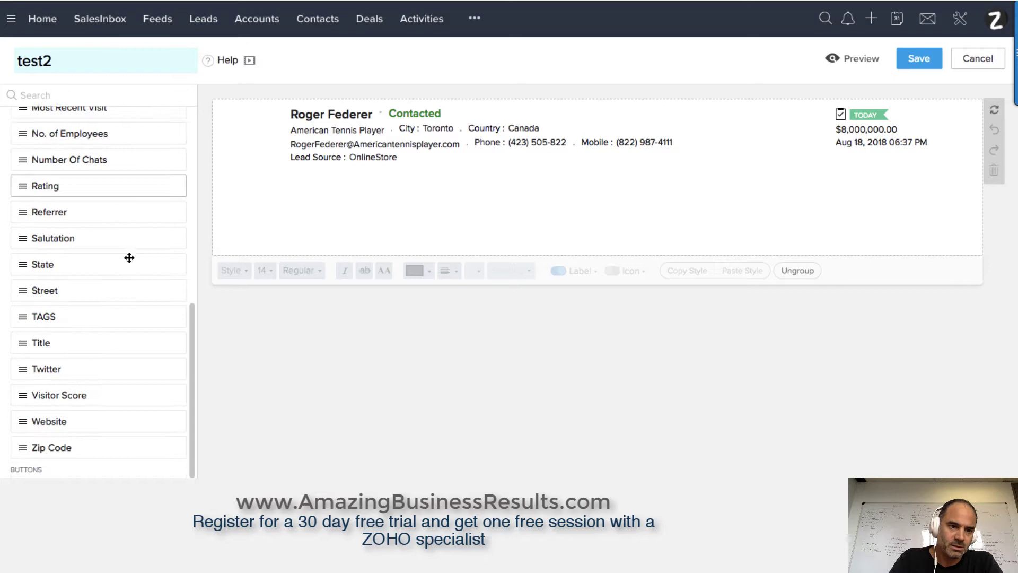
{"action": "scroll", "coordinate": [129, 258], "scroll_direction": "down", "scroll_amount": 1}
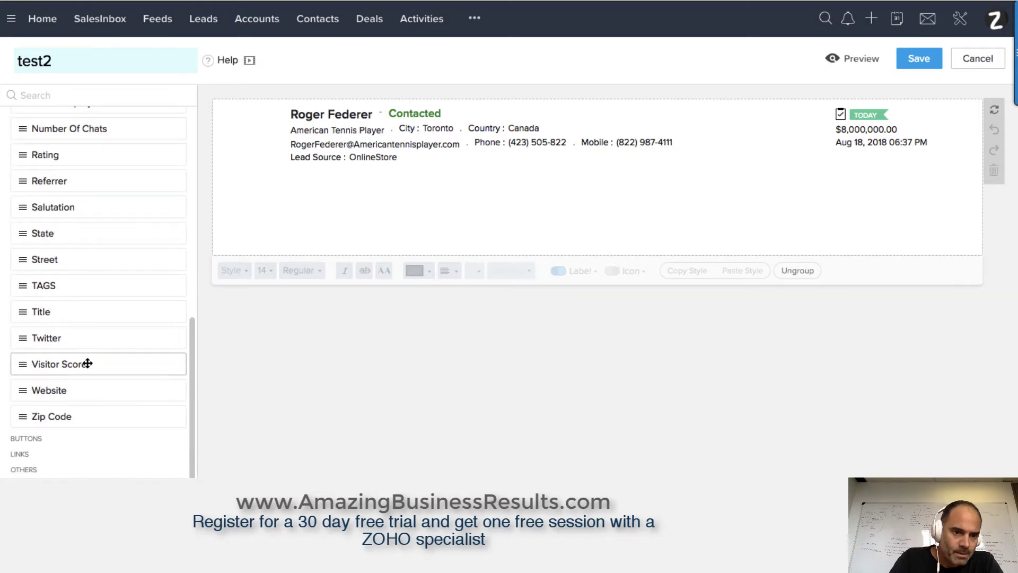
{"action": "scroll", "coordinate": [110, 125], "scroll_direction": "up", "scroll_amount": 1}
{"action": "left_click", "coordinate": [81, 101]}
{"action": "type", "text": "pi"}
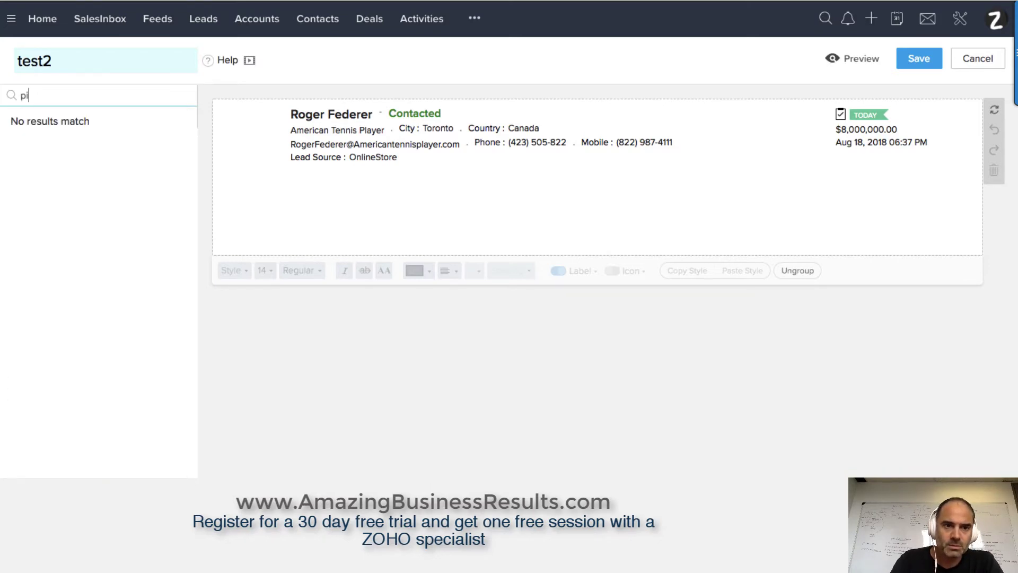
{"action": "key", "text": "BackSpace"}
{"action": "key", "text": "BackSpace"}
{"action": "type", "text": "ima"}
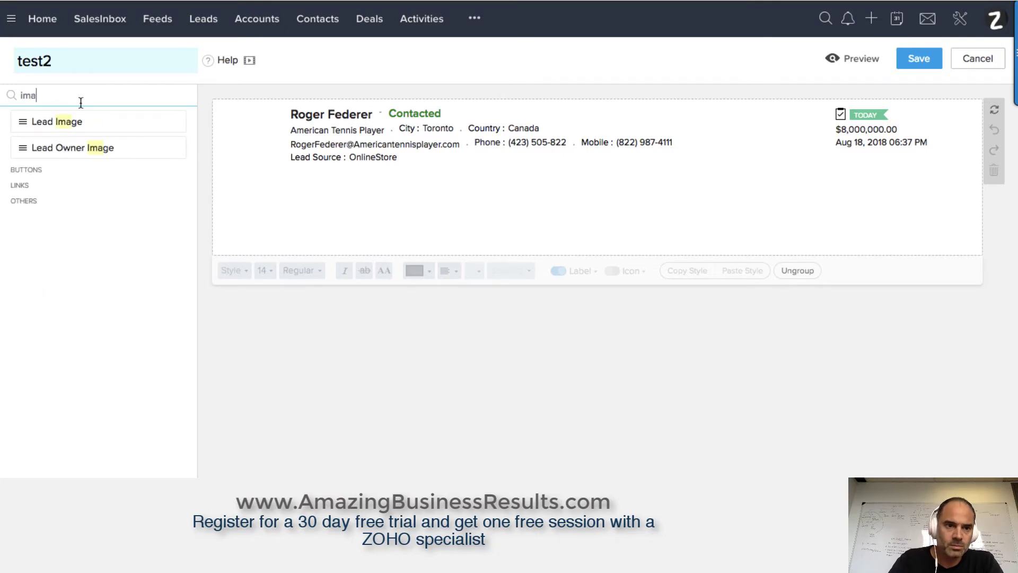
{"action": "left_click_drag", "start_coordinate": [77, 126], "coordinate": [234, 120]}
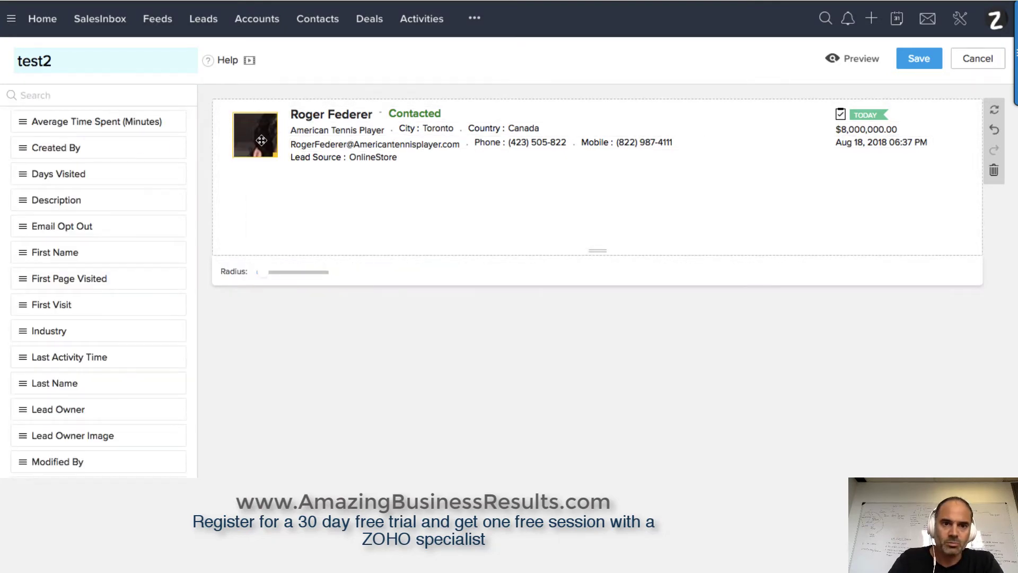
Save the test2 layout, switch Leads to Cool Canvas View, and open the first lead's record
{"action": "left_click", "coordinate": [917, 56]}
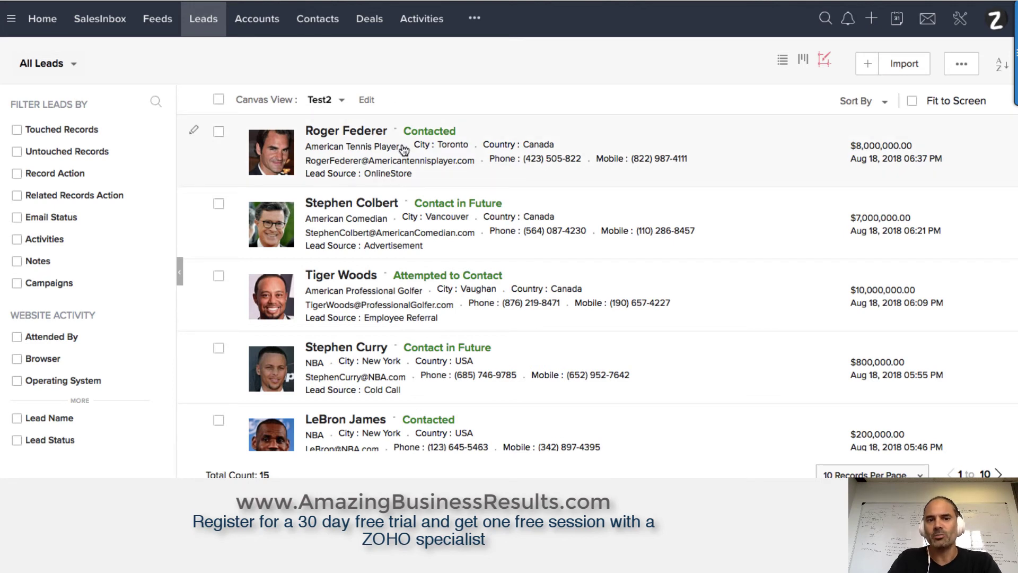
{"action": "left_click", "coordinate": [328, 101]}
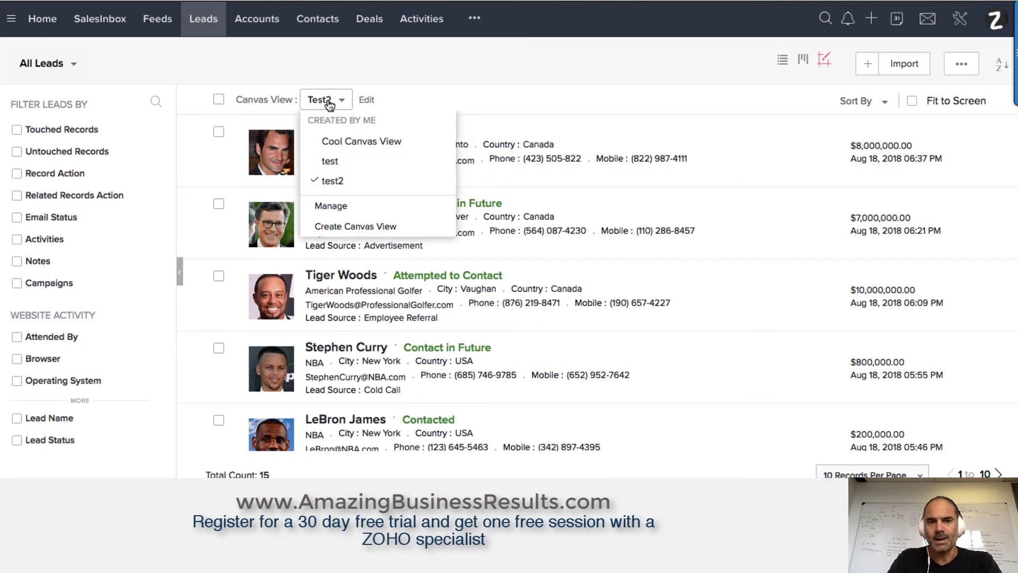
{"action": "left_click", "coordinate": [352, 142]}
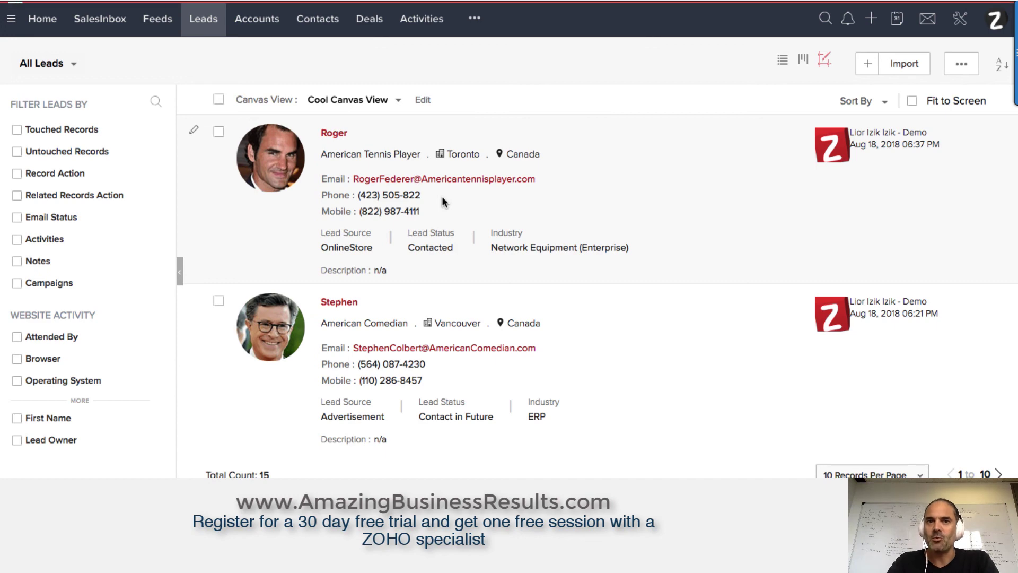
{"action": "left_click", "coordinate": [443, 198]}
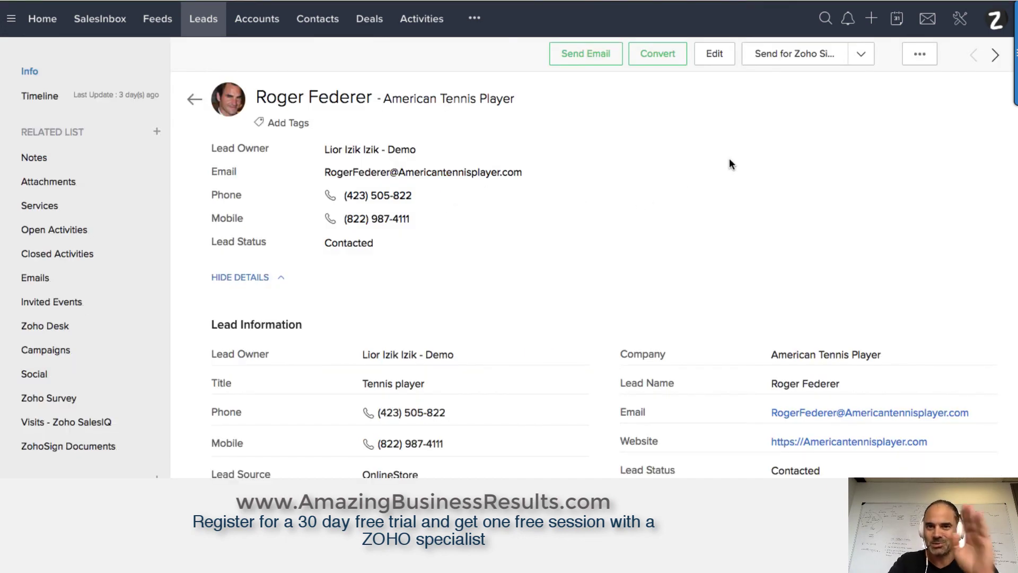